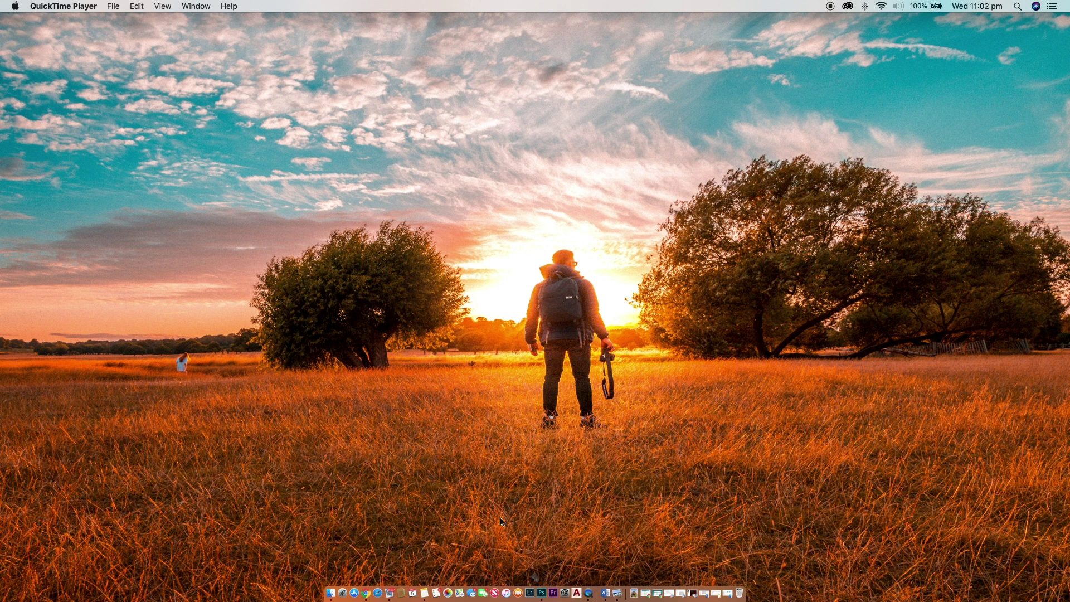
Launch Lightroom Classic, show the valley photo full screen, reset Shadows and Highlights to 0, and reveal the Detail panel.
click(528, 590)
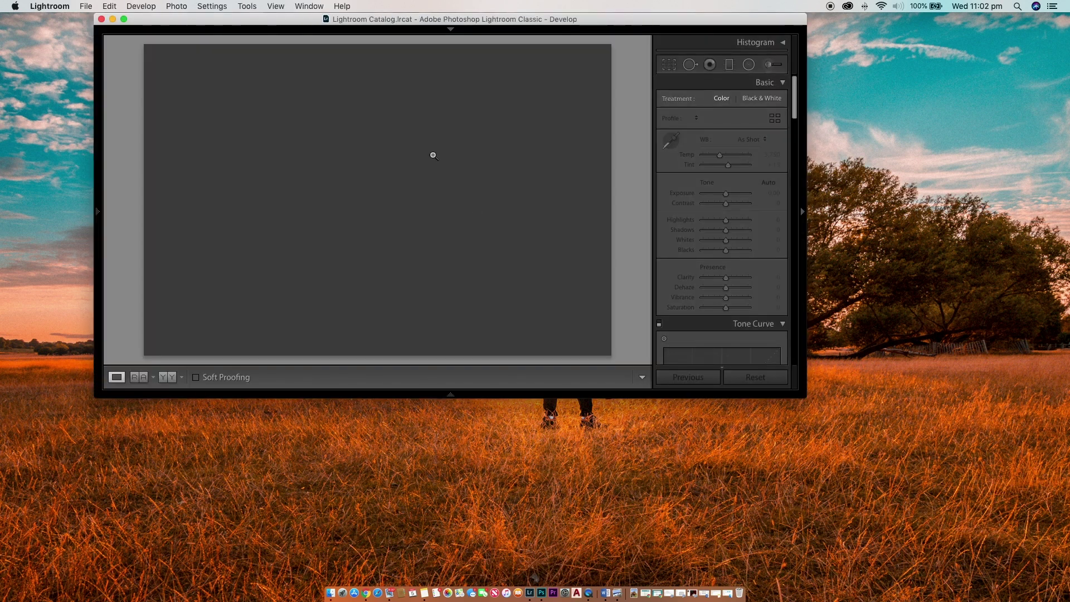
key(shift+f)
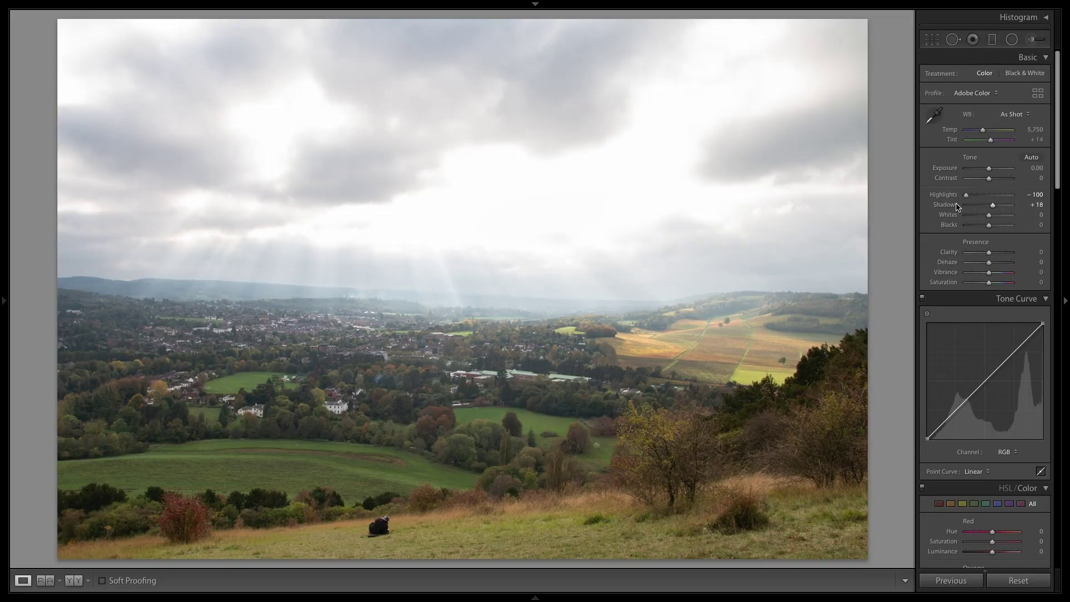
double_click(957, 205)
double_click(952, 194)
drag(1057, 163, 1046, 385)
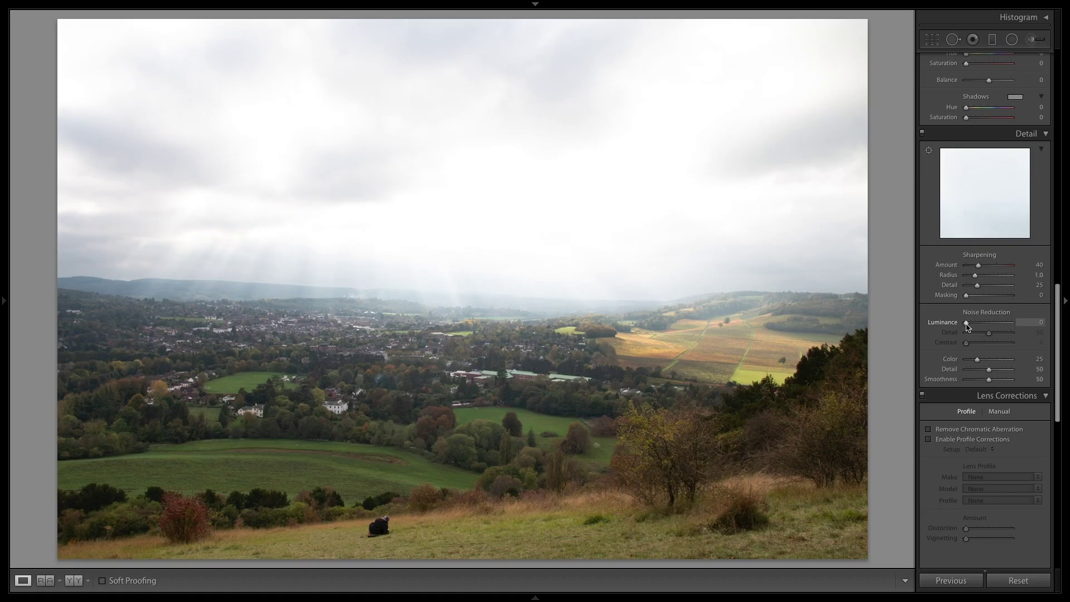
Trial Luminance and Color 100 noise reduction on the zoomed fields in Before/After, then reset Luminance to 0.
drag(967, 323, 972, 323)
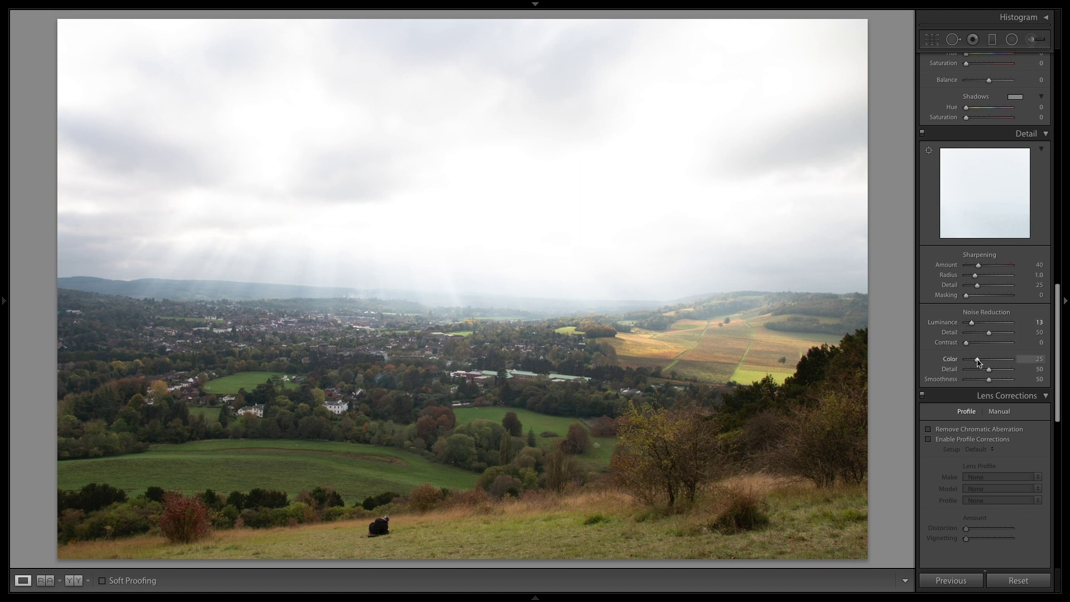
drag(978, 362, 1019, 361)
click(714, 338)
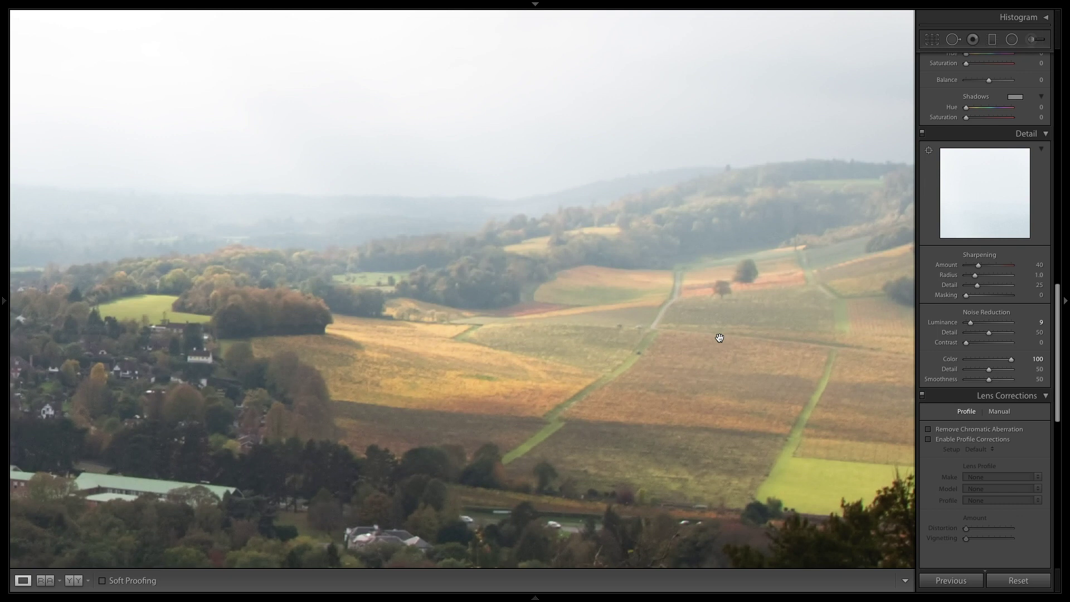
key(y)
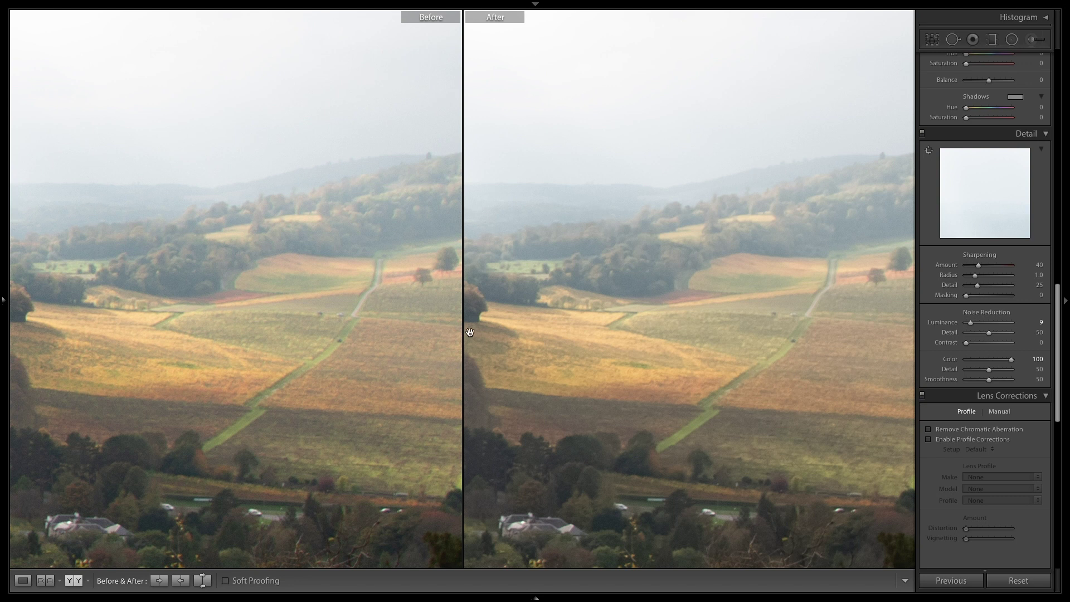
double_click(955, 323)
key(y)
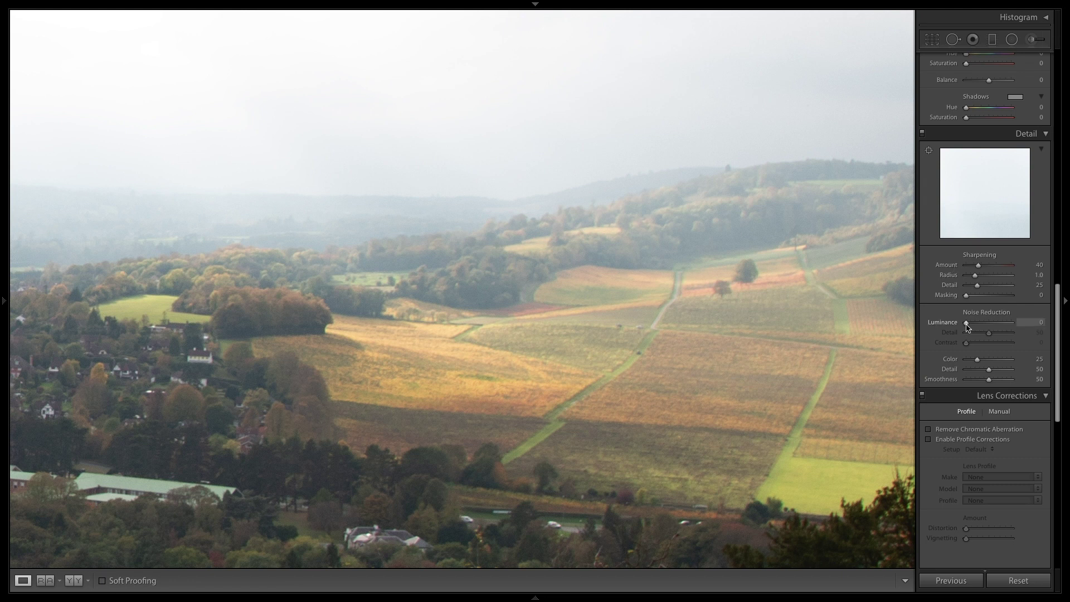
Set Luminance noise reduction to 51 using the grayscale preview.
key(alt)
drag(967, 327, 990, 325)
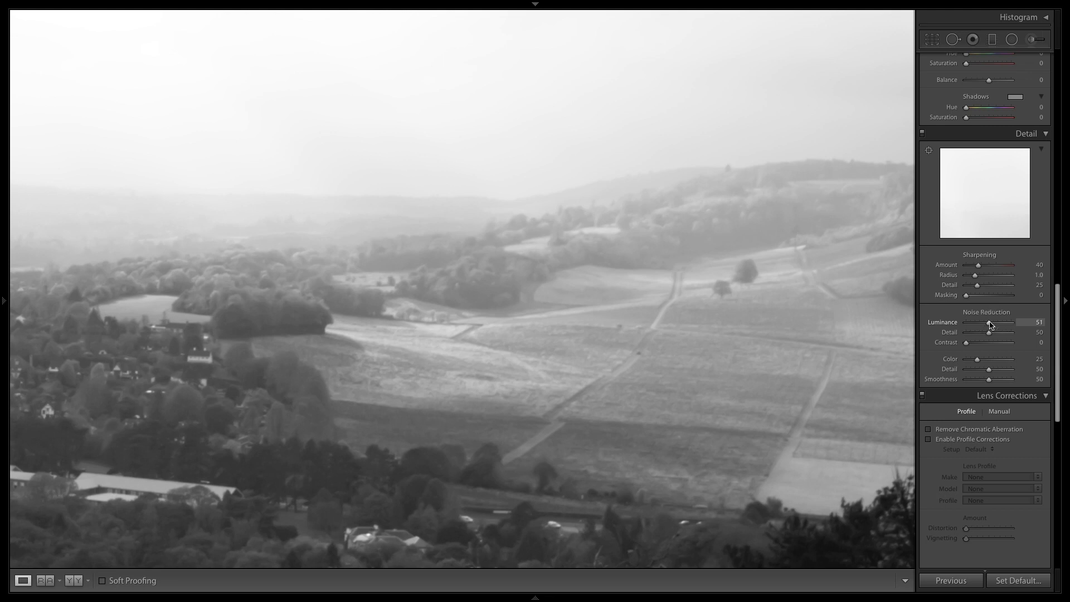
drag(990, 325, 990, 325)
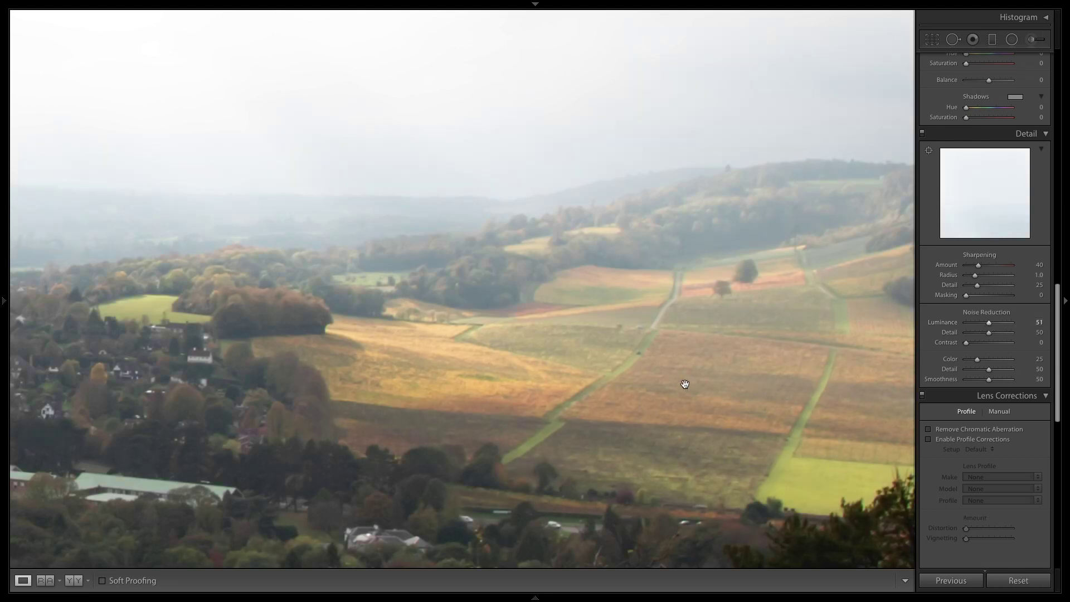
Compare Before/After close-ups of the meadow, town and hills, then return to the single view.
key(y)
click(671, 359)
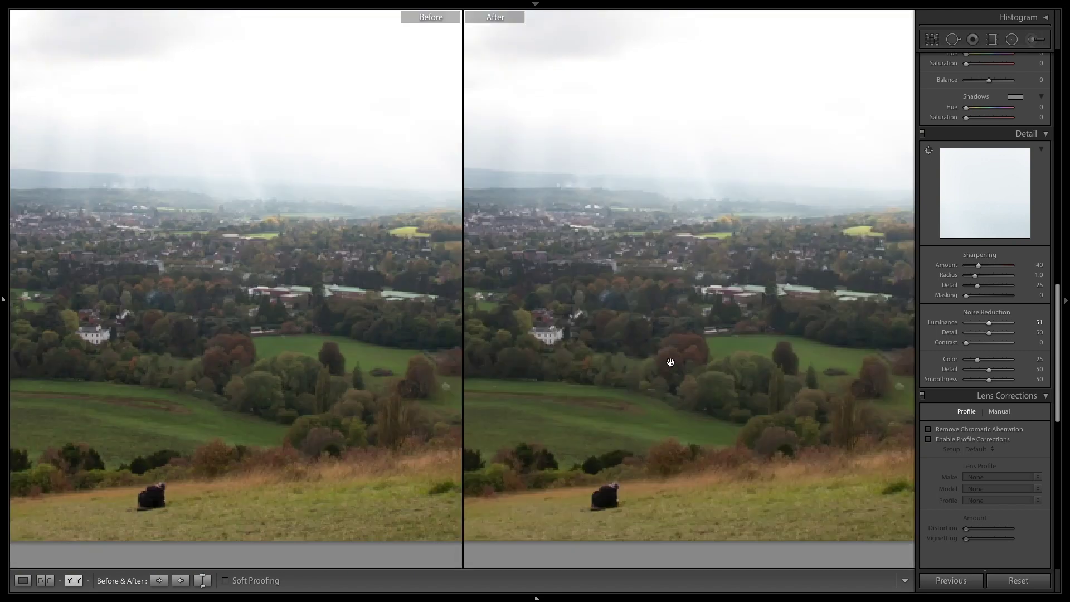
click(670, 361)
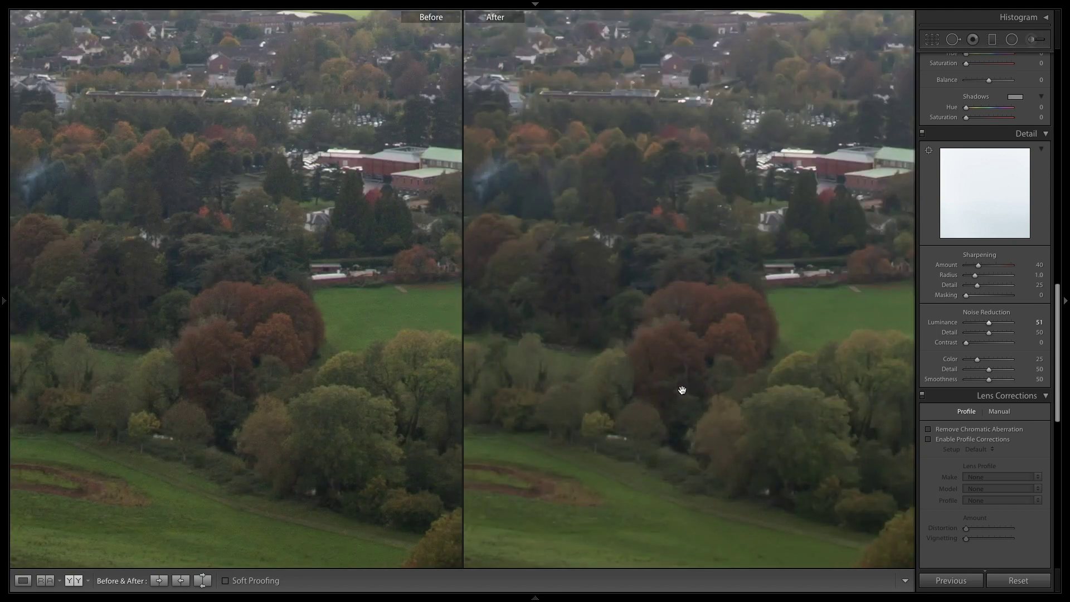
click(681, 386)
click(600, 299)
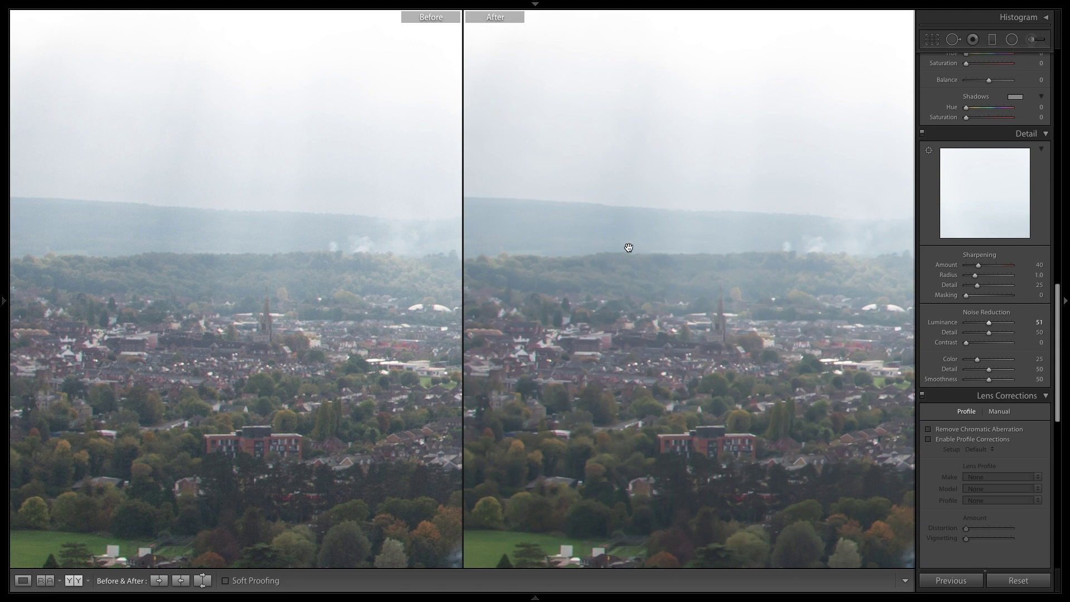
drag(575, 223, 633, 195)
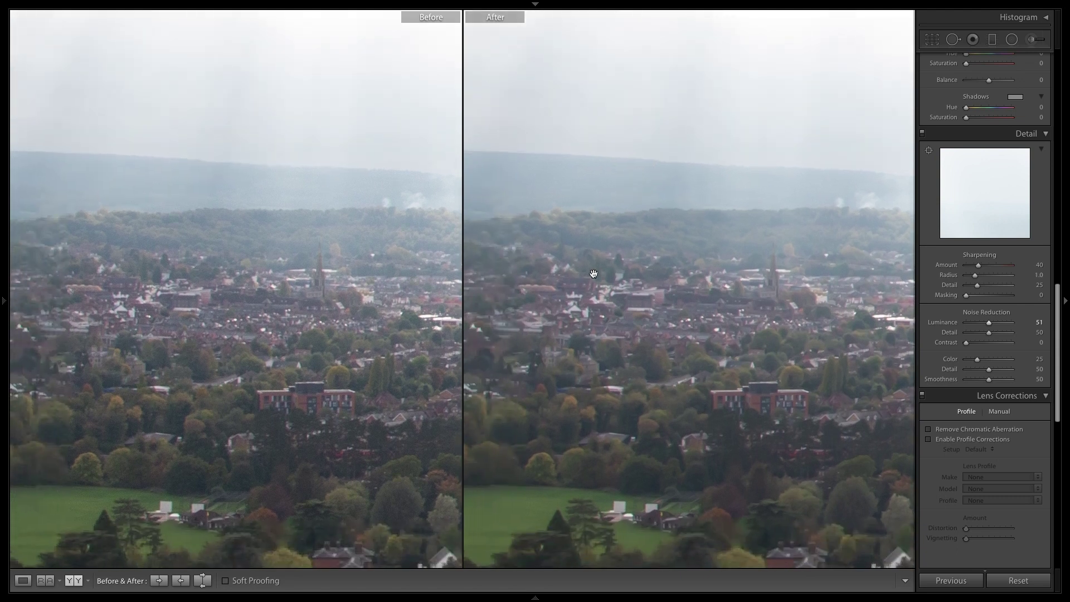
key(y)
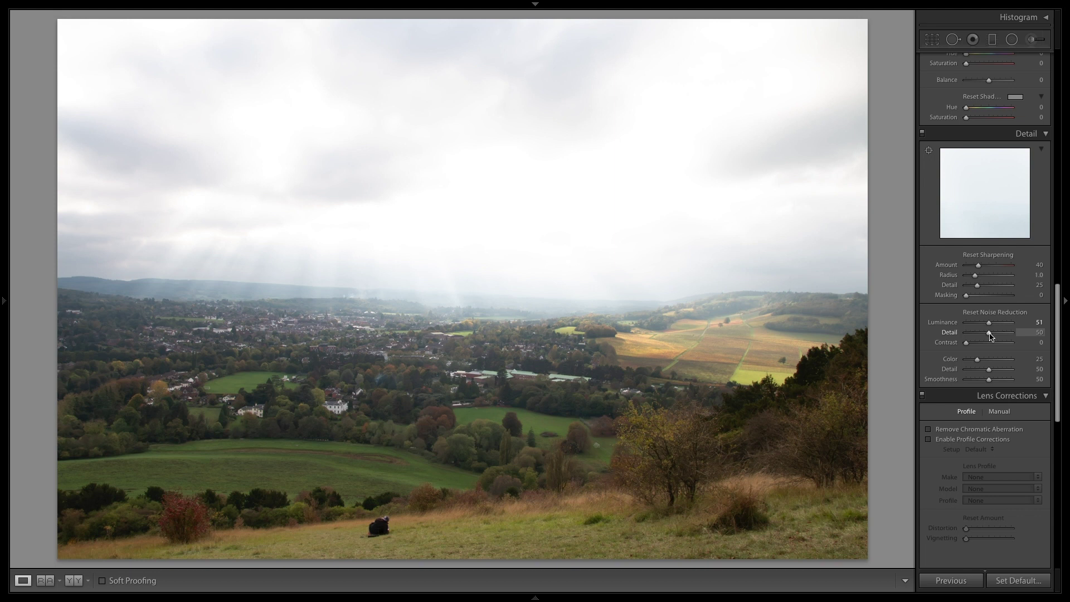
Magnify the sunlit fields to 8:1 from the Navigator zoom list.
click(729, 363)
mouse_move(3, 119)
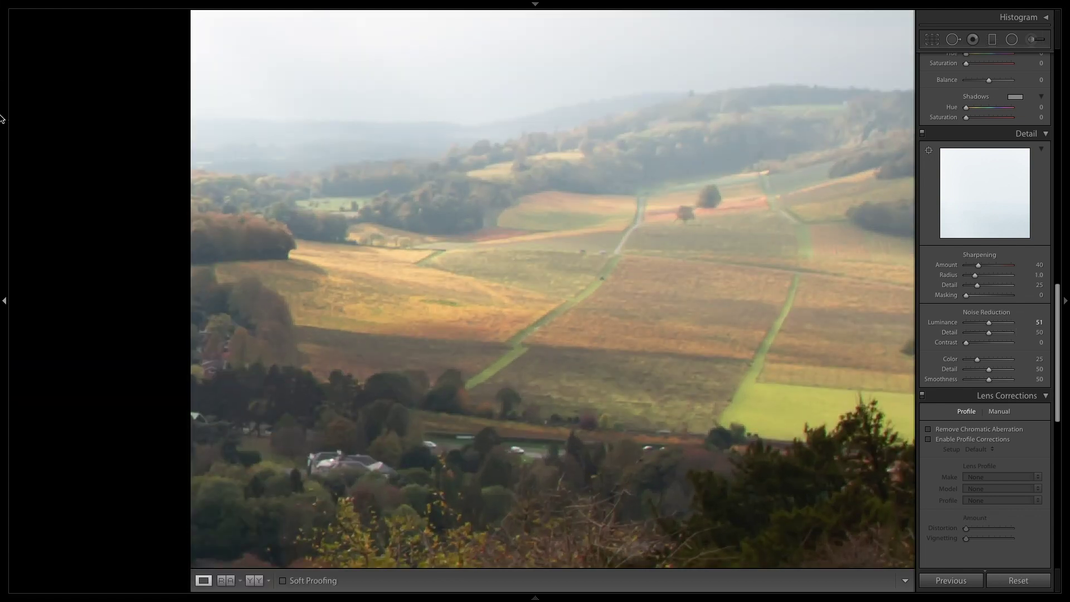
click(184, 20)
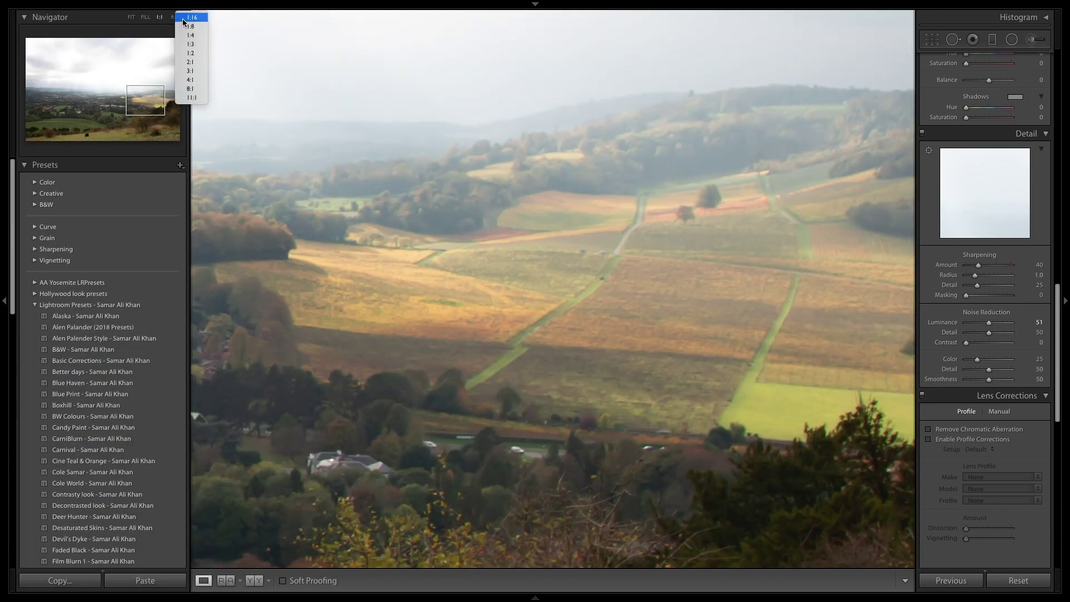
click(199, 88)
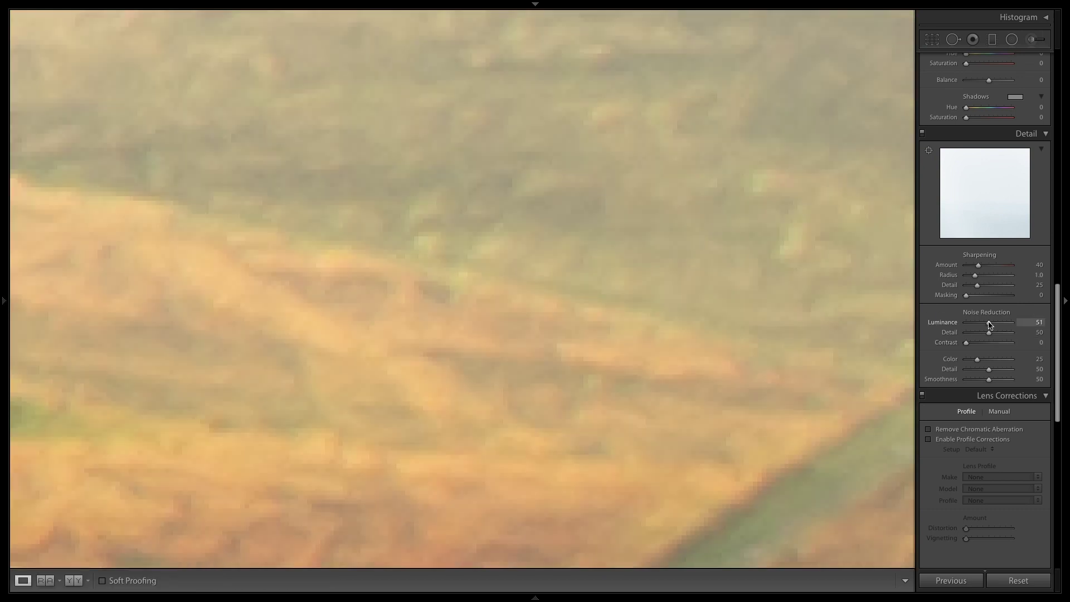
Raise Luminance noise reduction to 65 and compare before and after across the fields.
key(alt)
drag(990, 326, 995, 326)
drag(669, 394, 606, 272)
key(y)
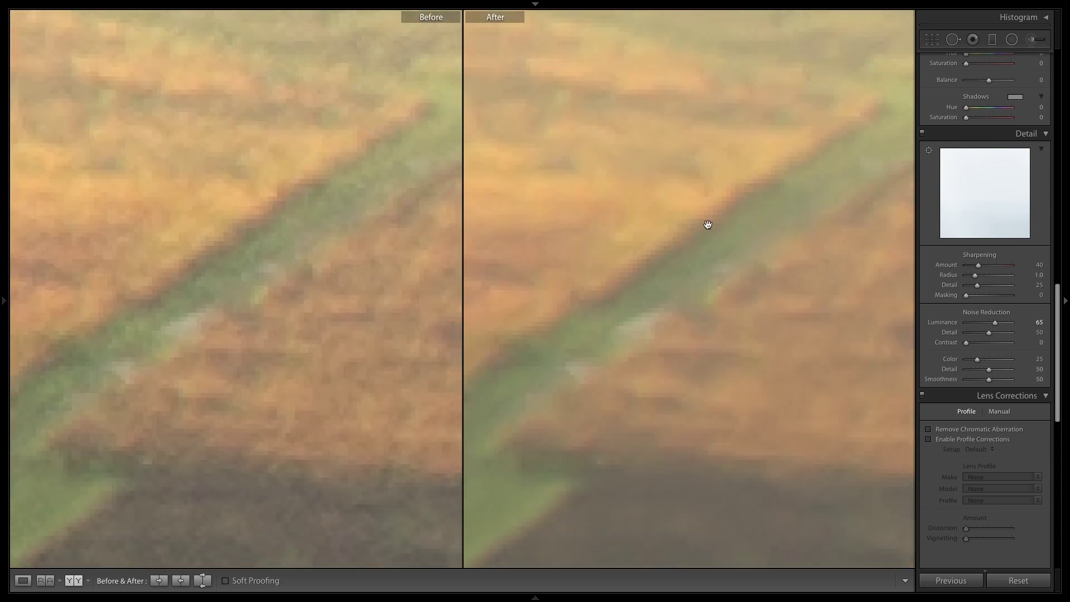
drag(731, 290, 746, 177)
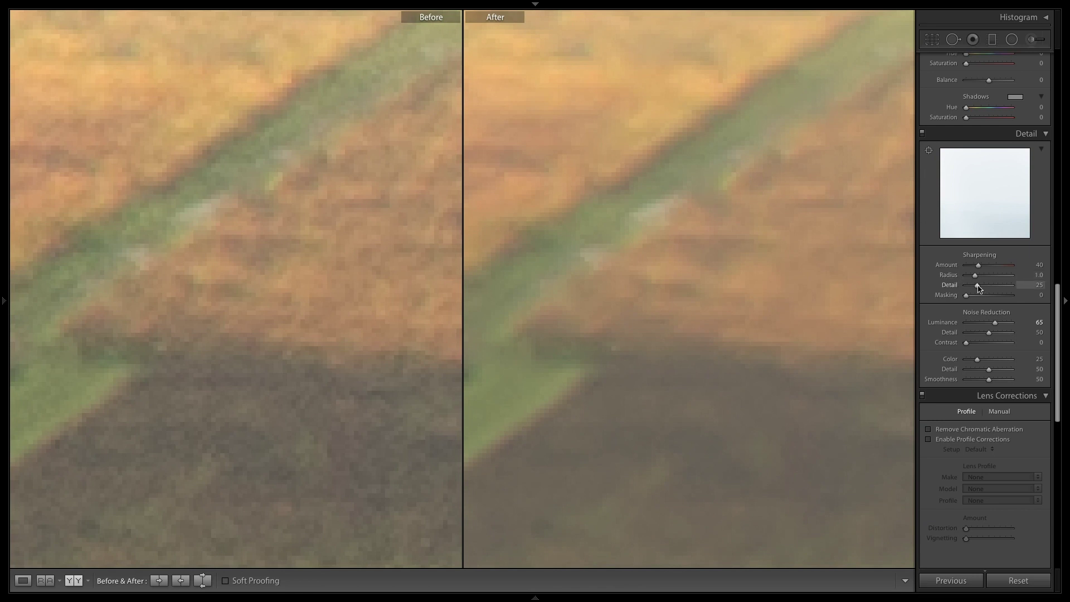
Set sharpening Detail to 76 and noise reduction Detail to 39 using the mask previews.
key(alt)
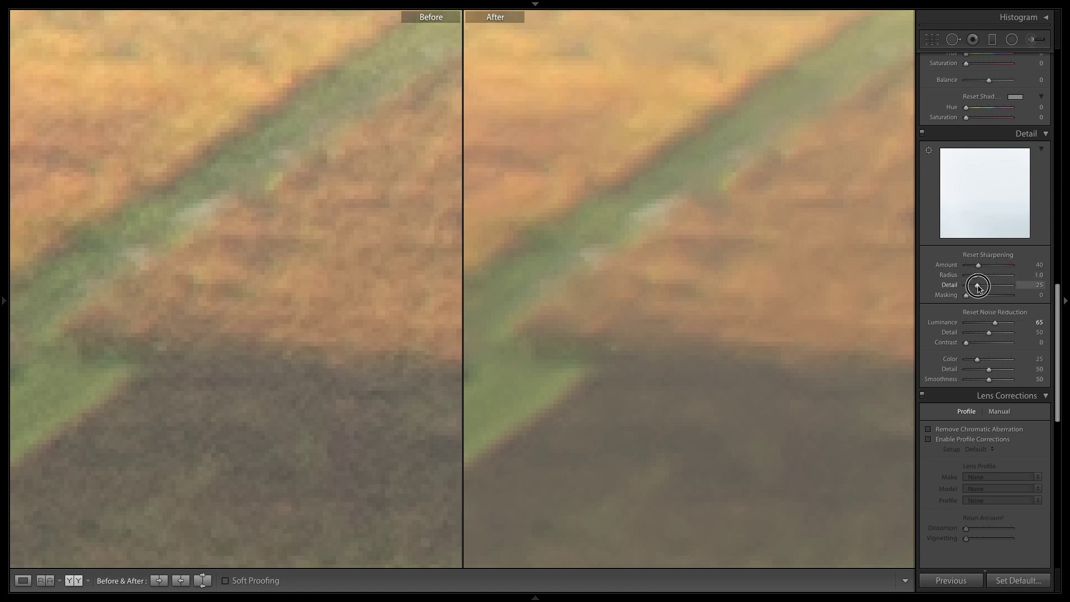
alt+click(978, 285)
drag(977, 286, 1001, 286)
alt+click(988, 286)
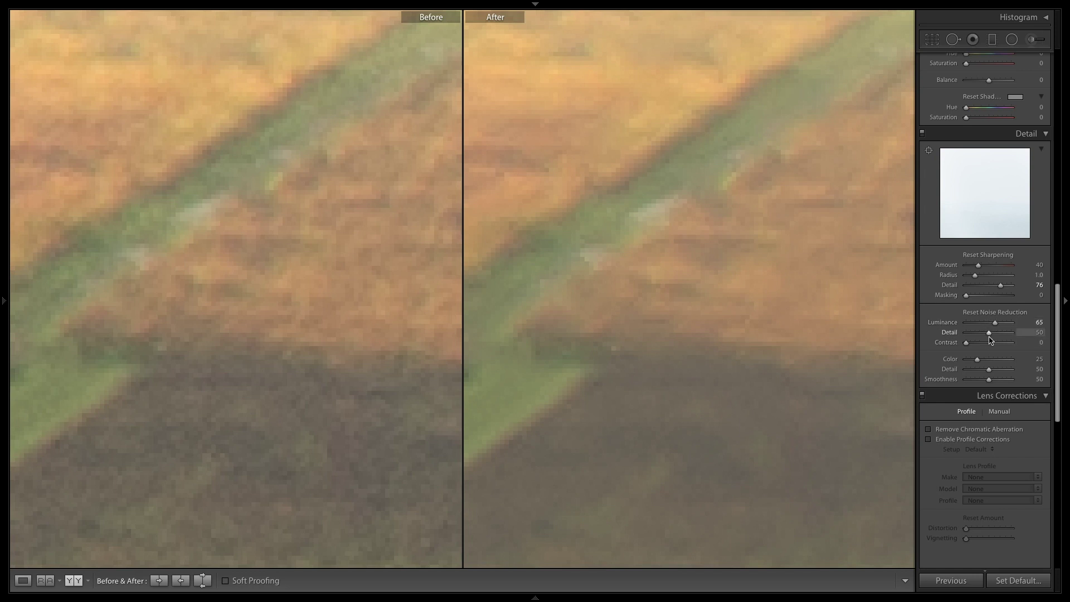
drag(990, 333, 984, 334)
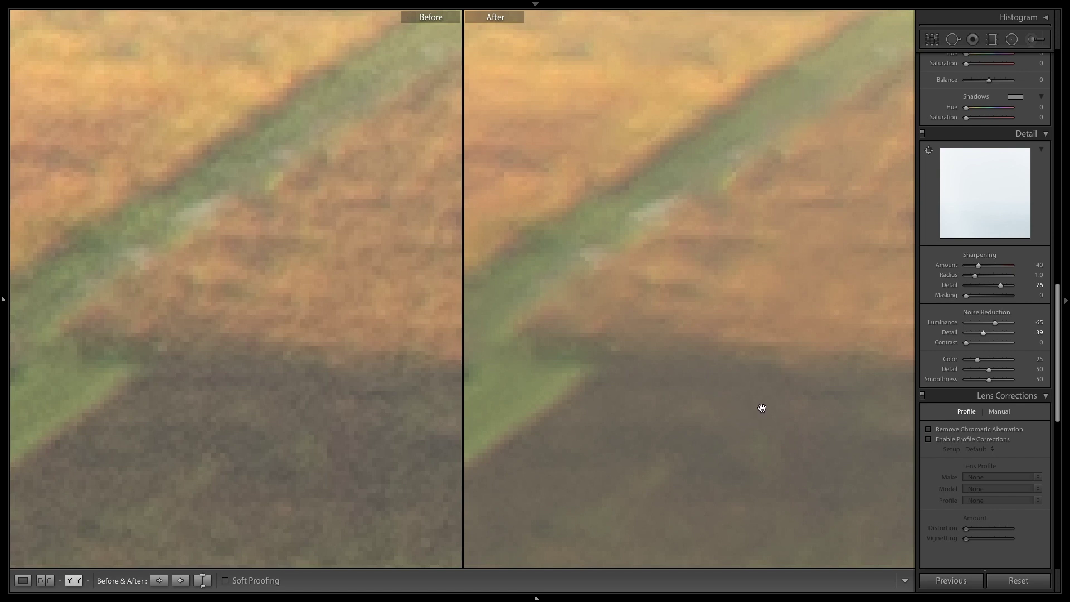
key(d)
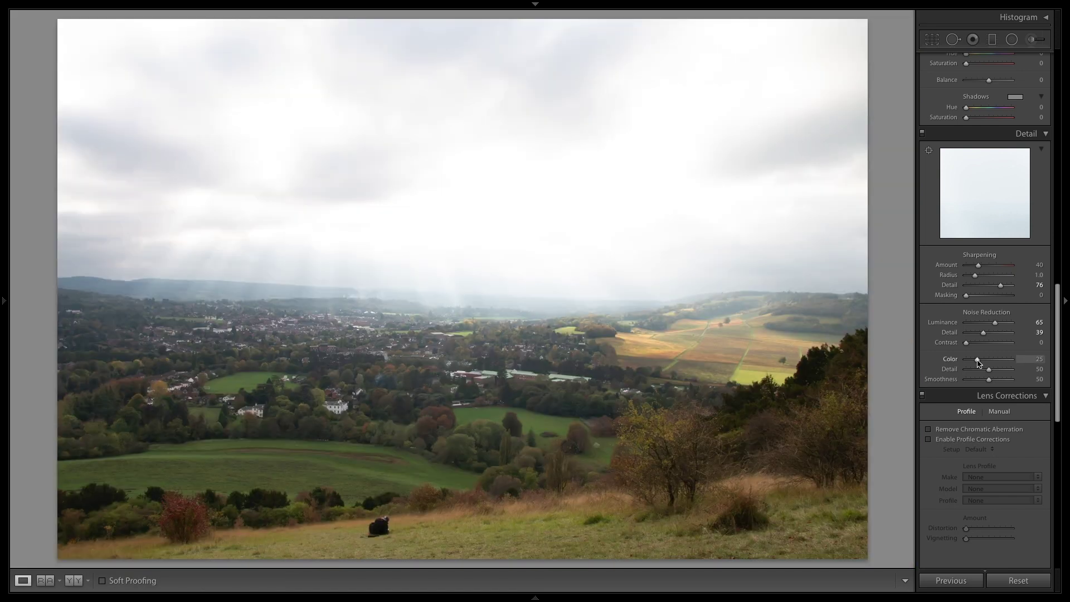
Raise Color noise reduction to 100 and noise reduction Detail to 42, checking rooftop and field close-ups.
drag(978, 363, 1029, 358)
click(633, 394)
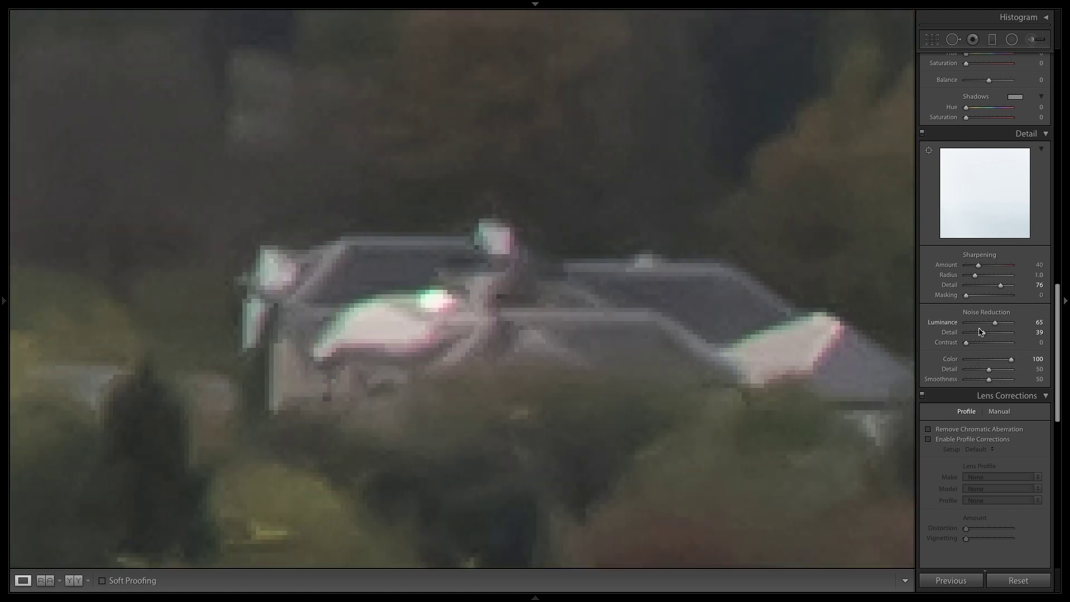
click(984, 334)
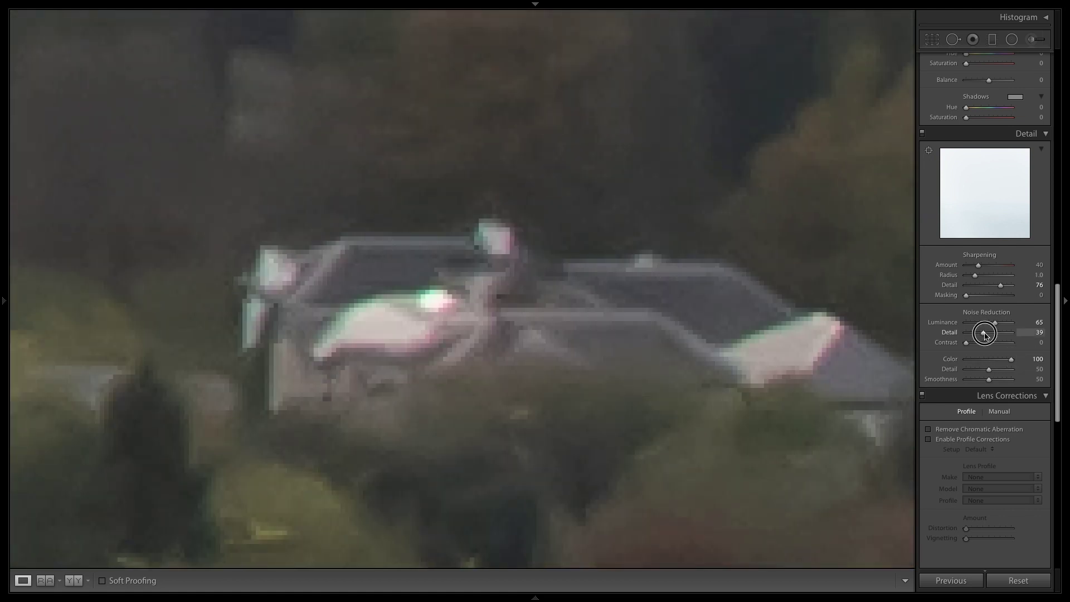
drag(984, 334, 987, 335)
click(743, 338)
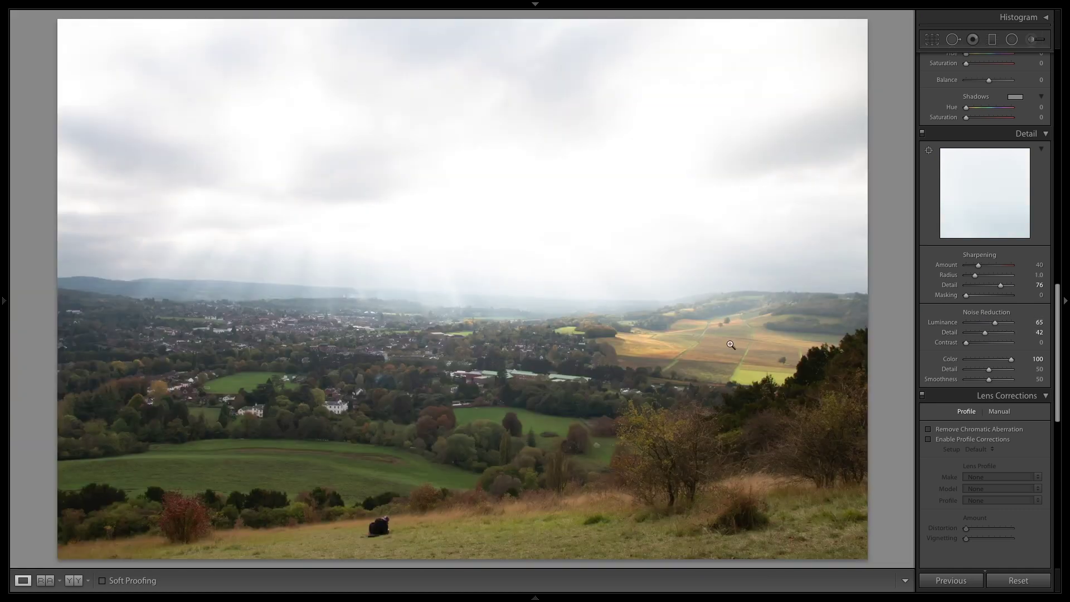
click(627, 355)
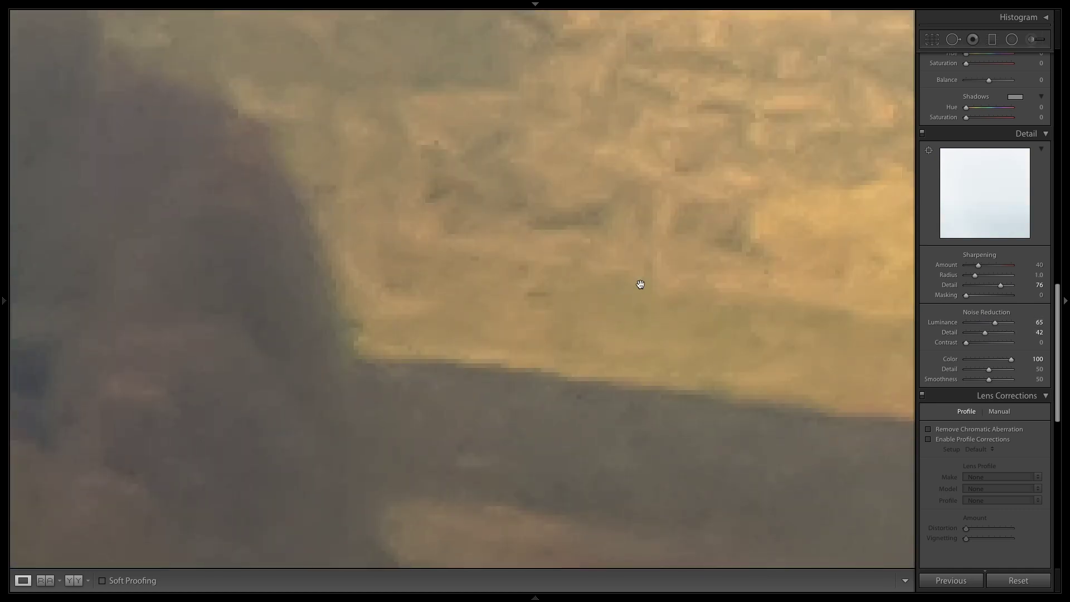
click(786, 192)
Set sharpening Amount to 150 after an undo/redo comparison, and lower Radius to 0.5.
drag(979, 266, 1025, 266)
click(693, 346)
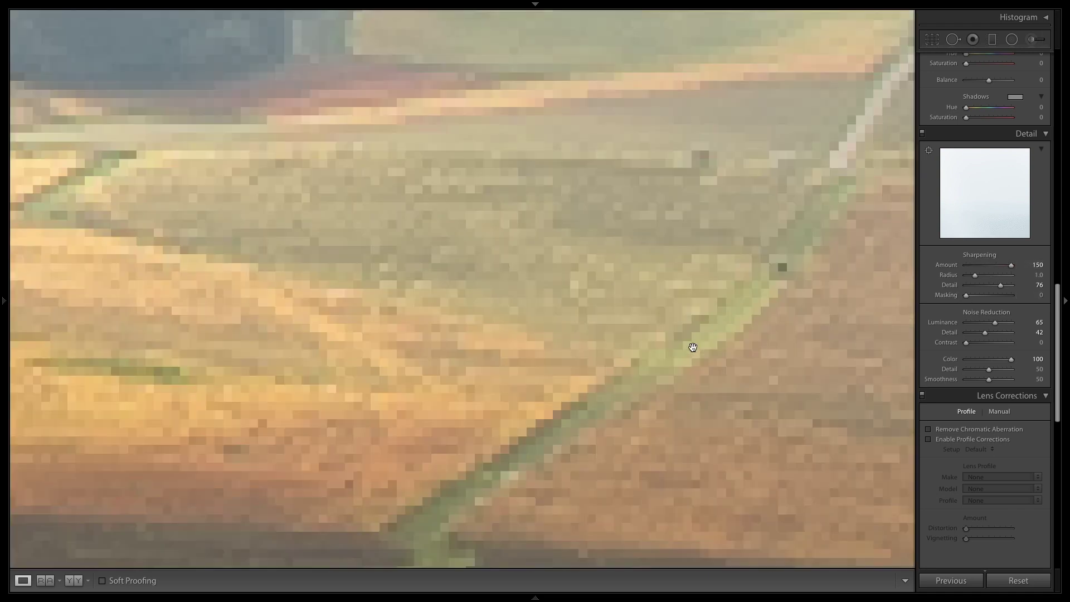
key(ctrl+z)
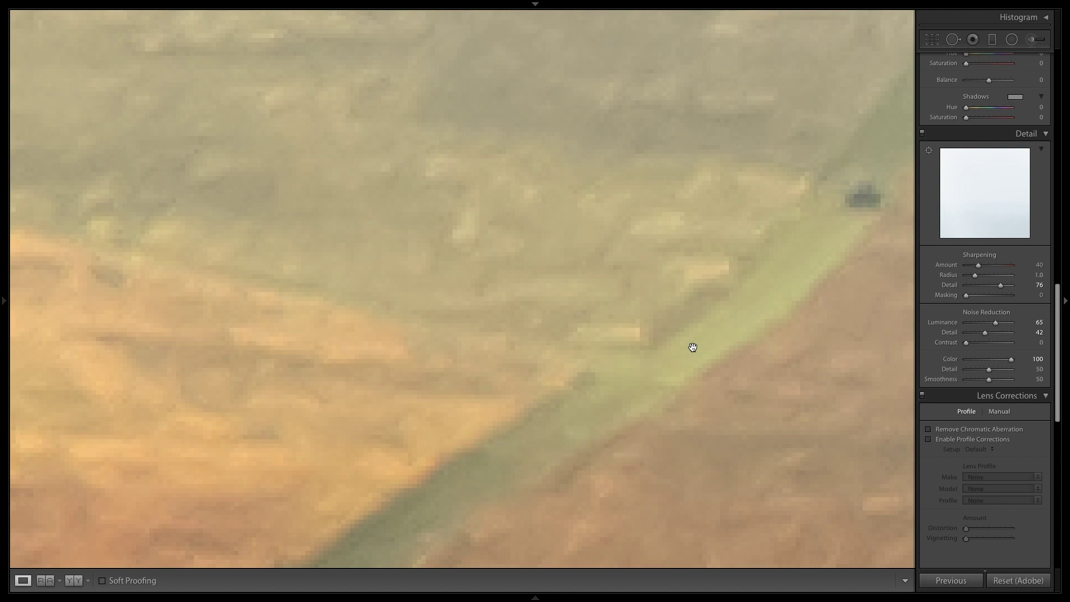
key(ctrl+y)
mouse_move(977, 276)
mouse_down()
mouse_move(964, 278)
mouse_move(1006, 272)
mouse_move(958, 279)
mouse_up()
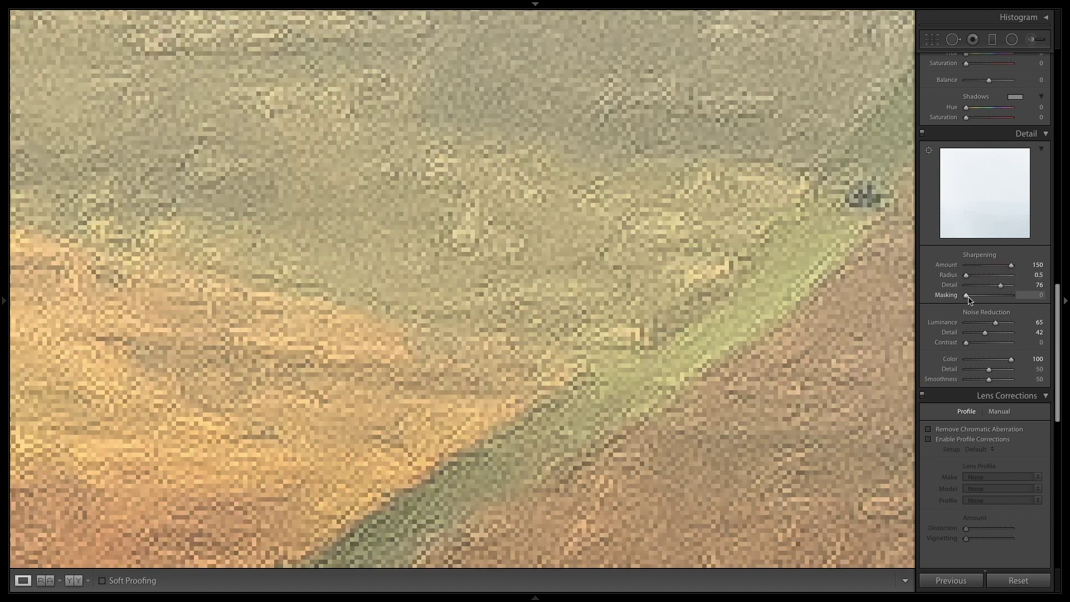
Raise sharpening Masking to 100 with the edge mask preview, after trying 72.
key(z)
key(alt)
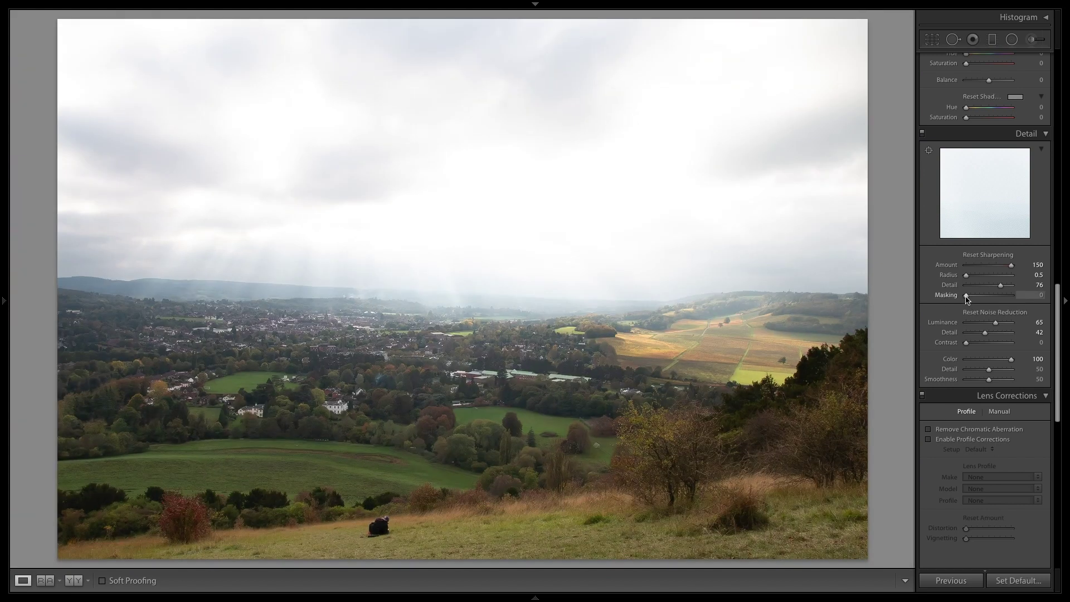
drag(967, 297, 1003, 300)
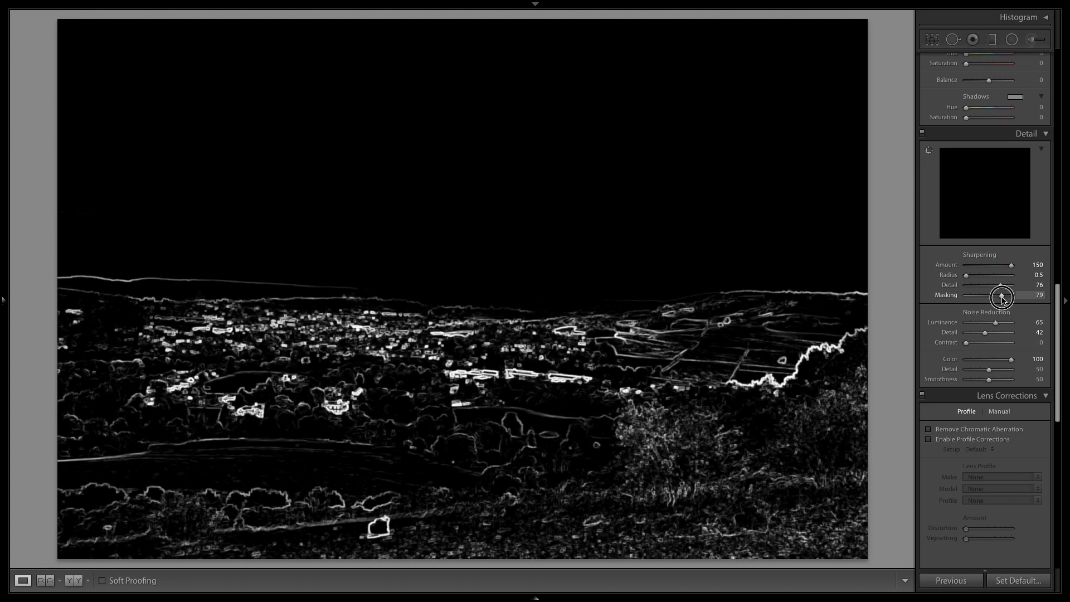
drag(1003, 299, 1001, 300)
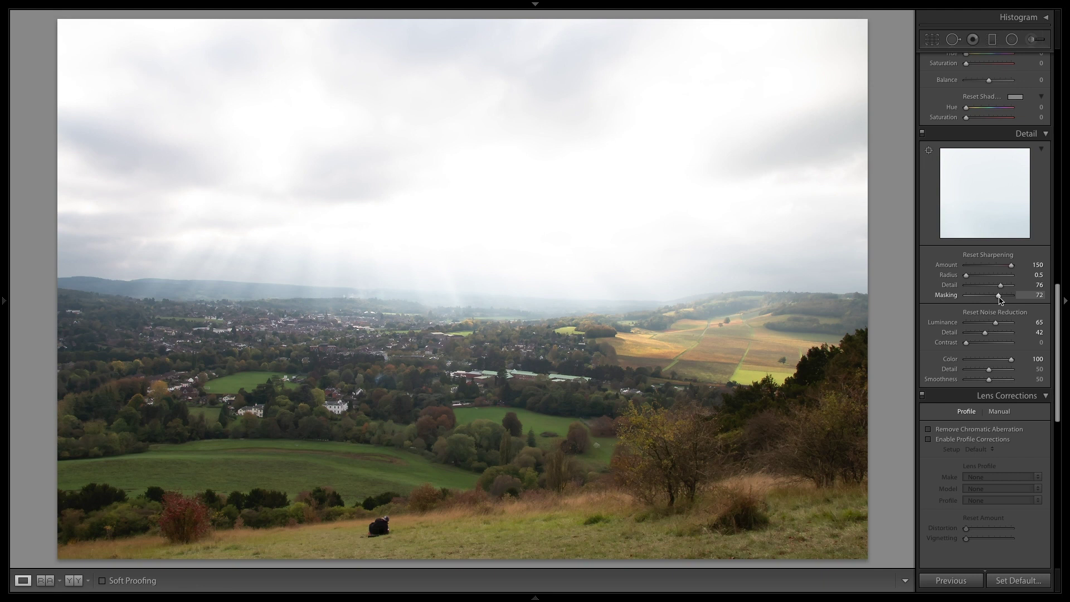
drag(1000, 300, 1021, 301)
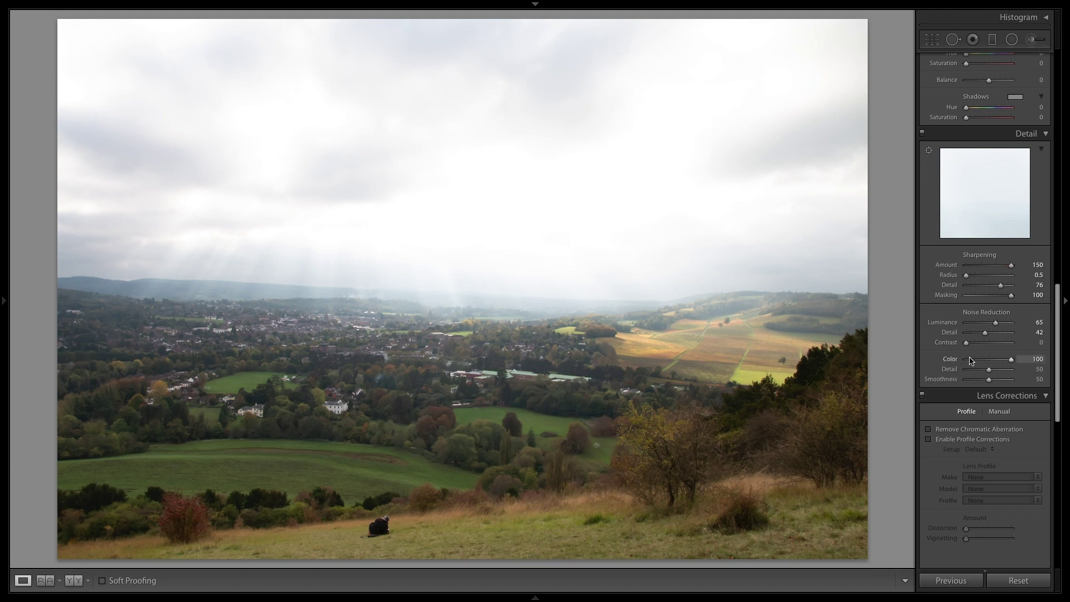
drag(1014, 298, 1017, 294)
Compare Masking 100 with undo/redo on a close-up of the foreground figure, then fit the photo.
click(704, 393)
drag(700, 275, 657, 417)
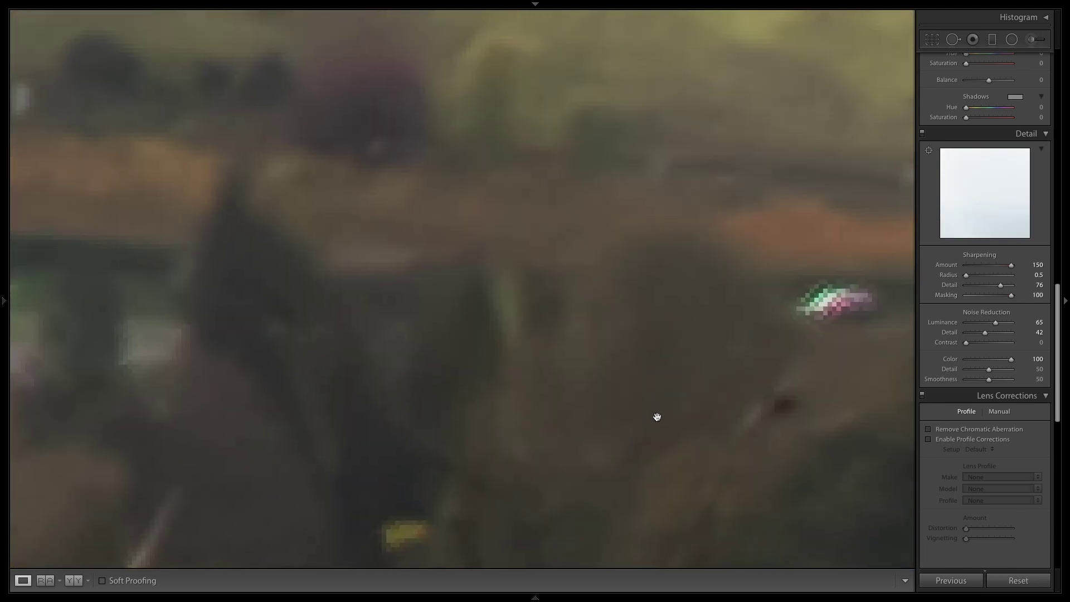
key(super+z)
key(super+z)
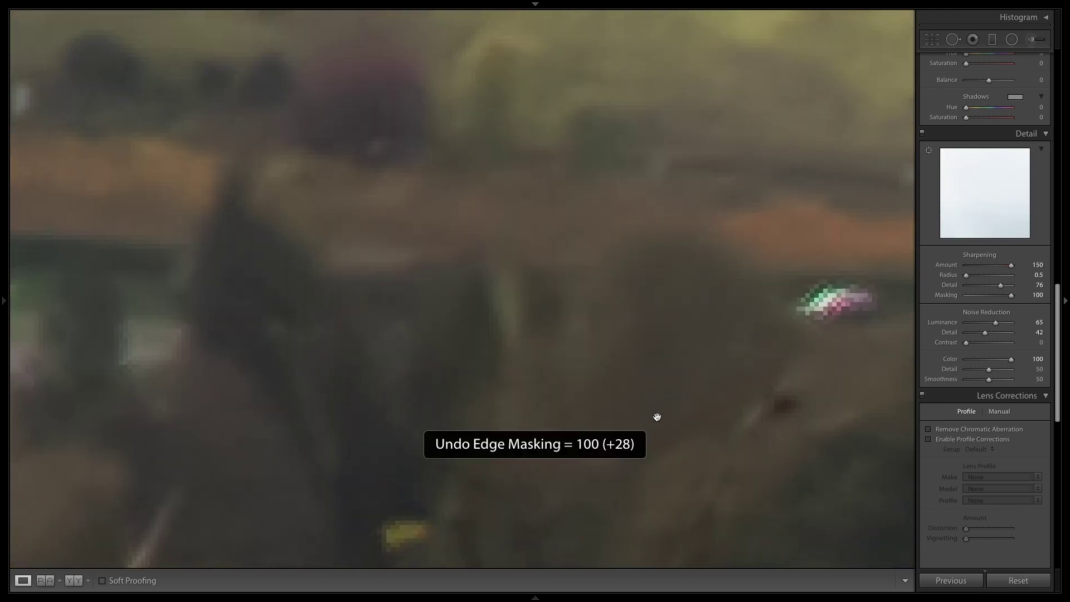
key(super+shift+z)
key(super+shift+z)
click(654, 342)
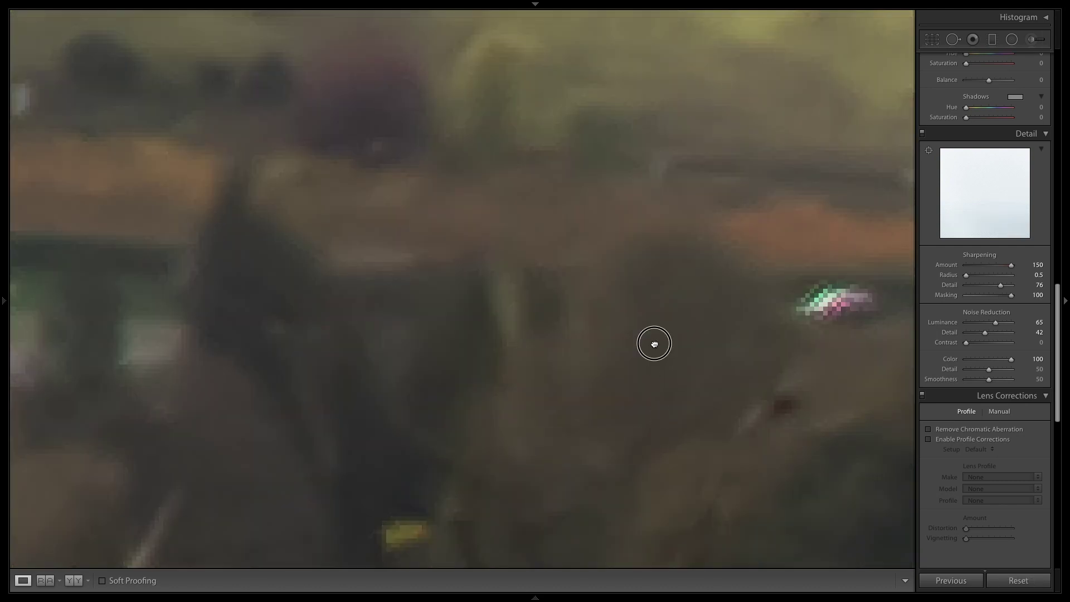
Compare before and after close up on the seated person's hat, then return to the single edited view.
key(y)
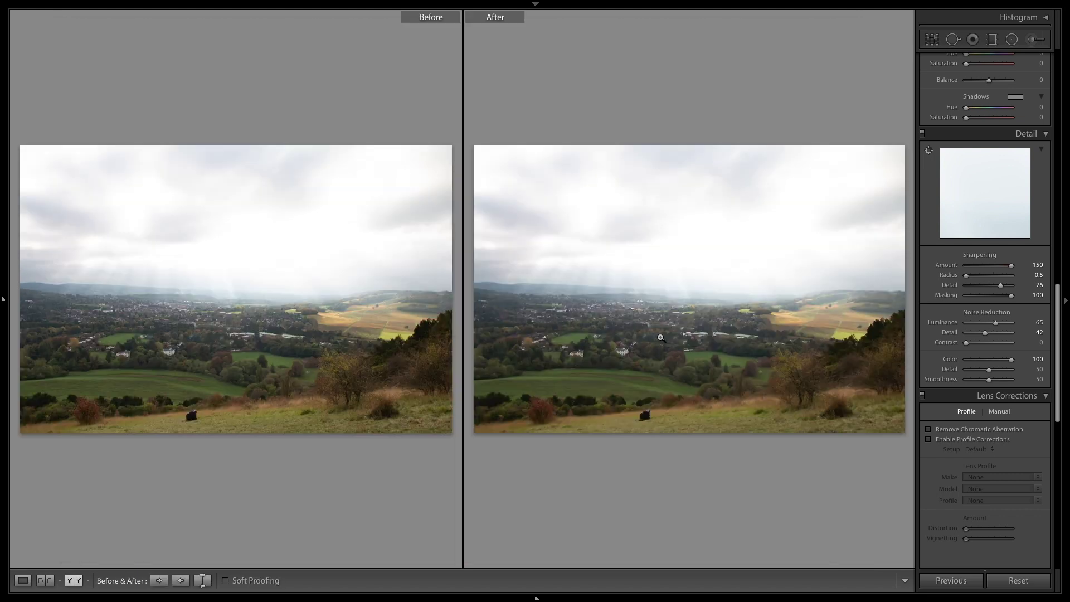
click(652, 412)
drag(722, 334, 571, 326)
drag(300, 281, 325, 288)
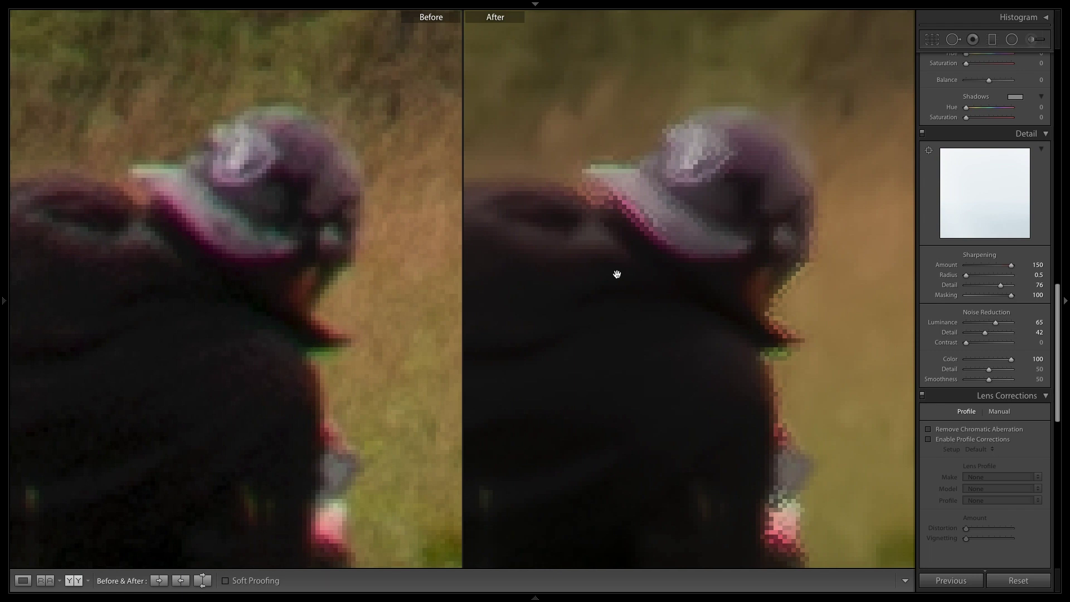
drag(806, 456, 747, 353)
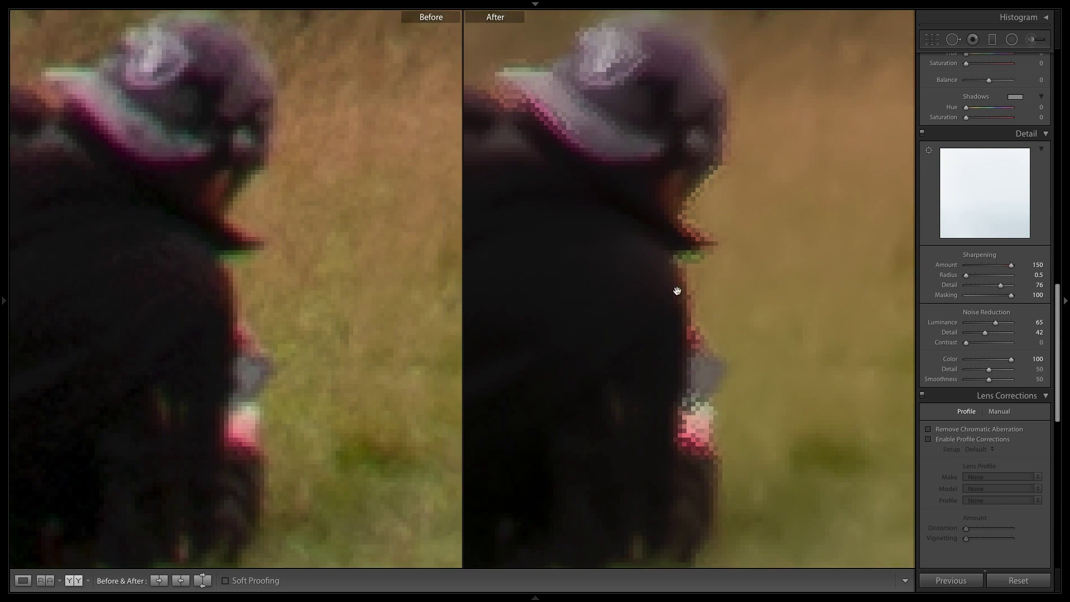
click(642, 291)
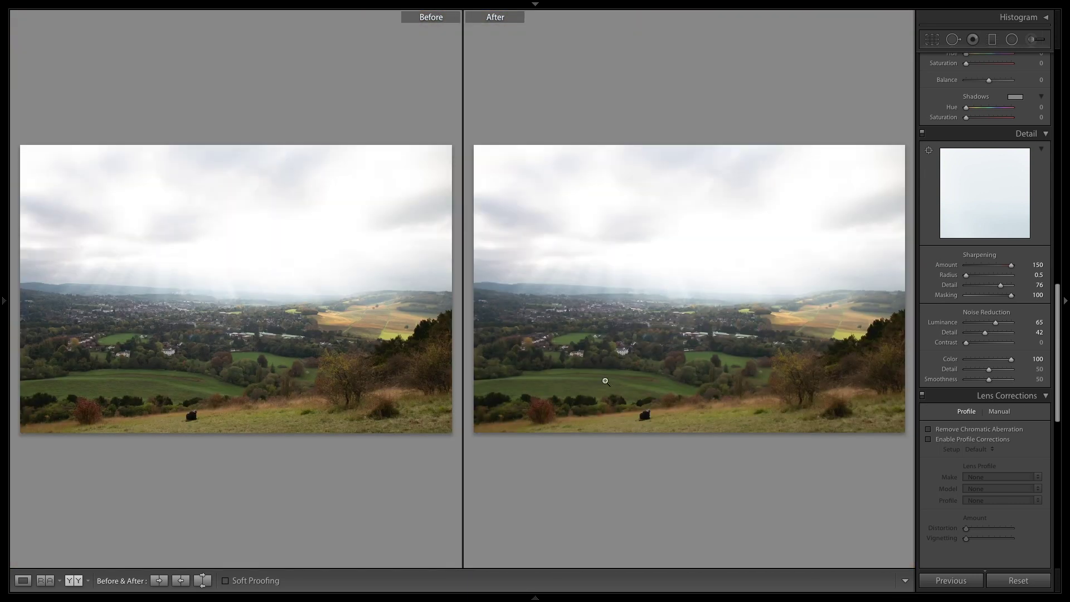
key(y)
drag(487, 454, 487, 239)
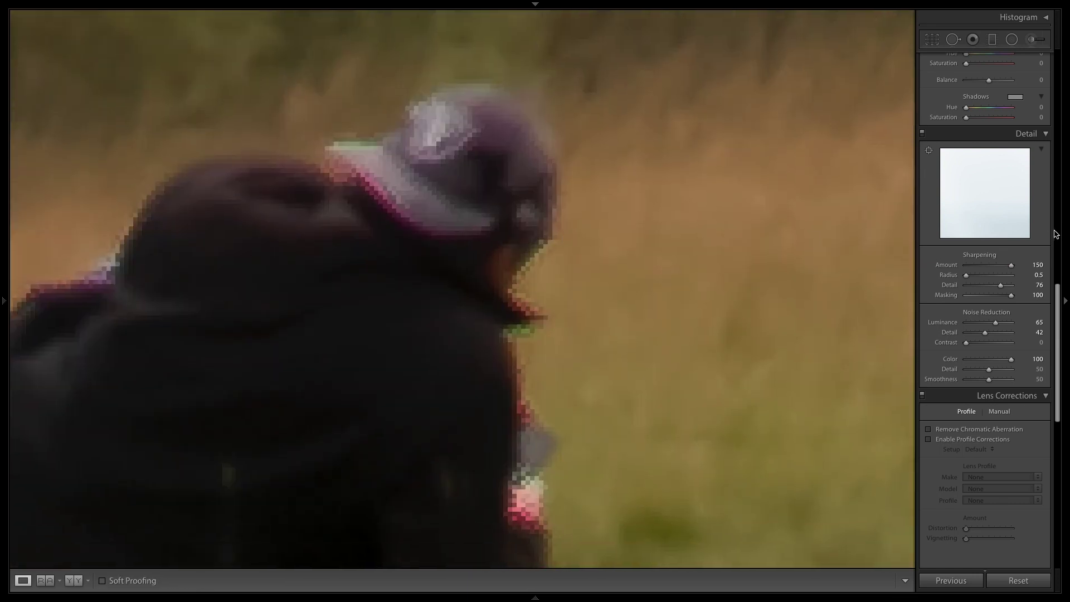
Set sharpening Detail to 0, noise reduction Detail to 76 and Luminance to 54.
alt+drag(1001, 285, 998, 287)
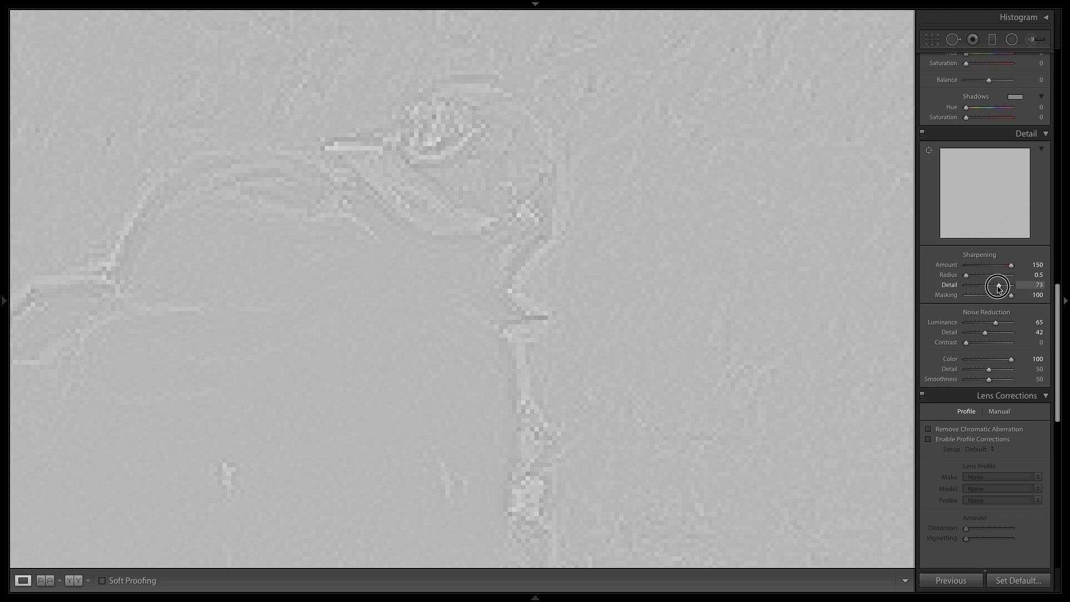
drag(999, 287, 792, 301)
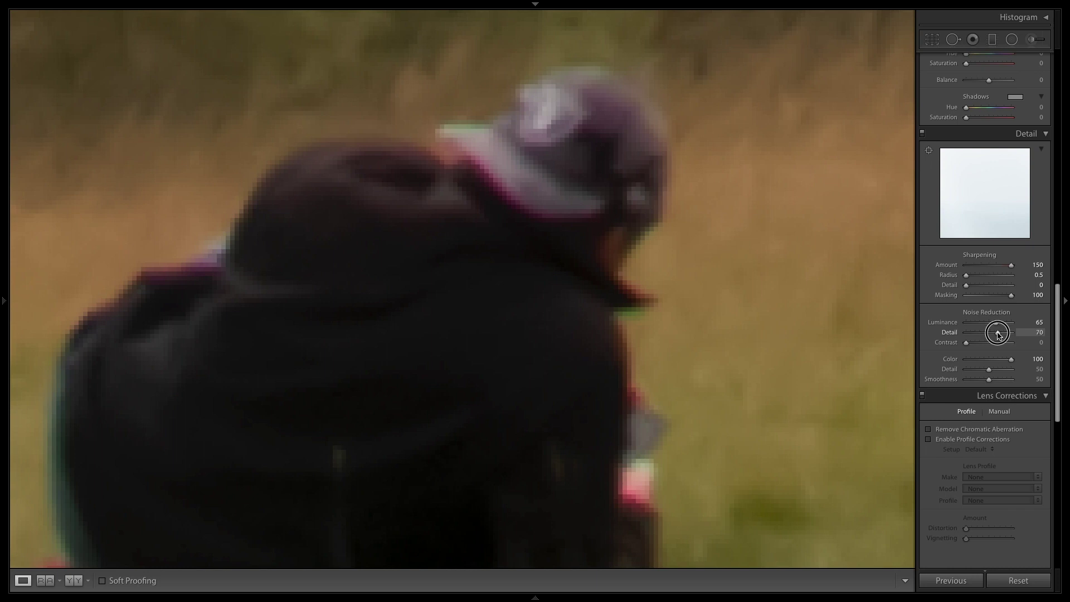
drag(998, 334, 1001, 332)
drag(996, 324, 991, 324)
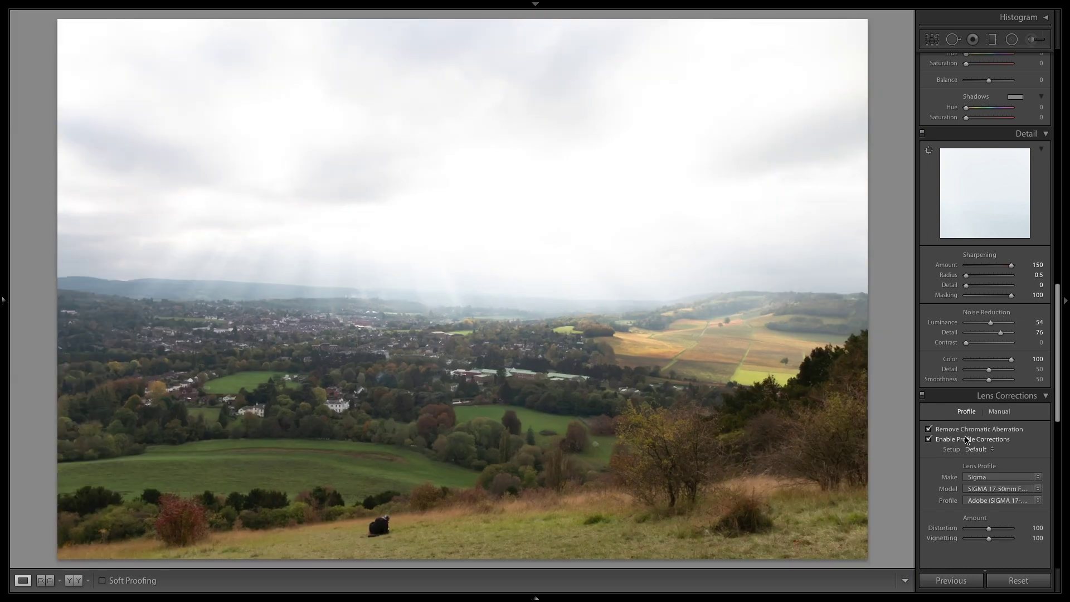
scroll(980, 297, up, 10)
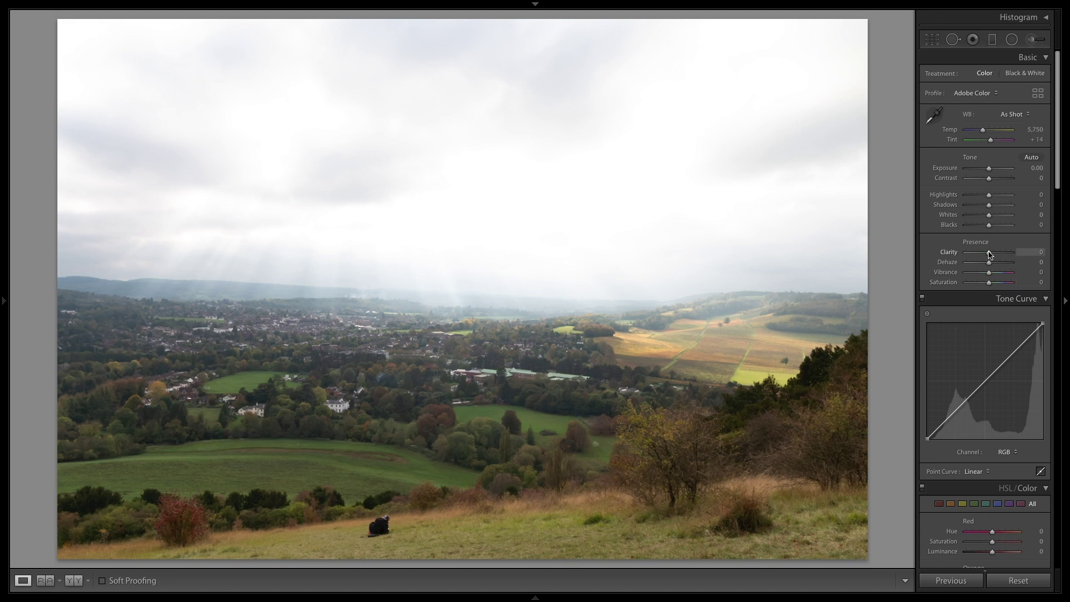
Add Clarity +8 and pull Blacks down to -23, undoing a trial Highlights +18 change.
drag(990, 255, 991, 257)
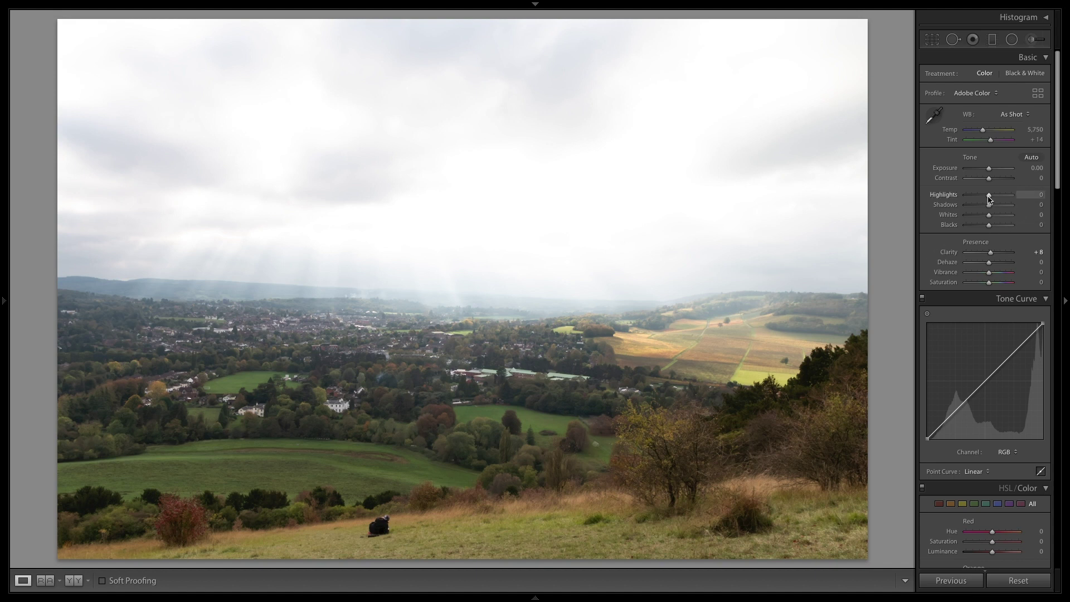
drag(990, 196, 985, 208)
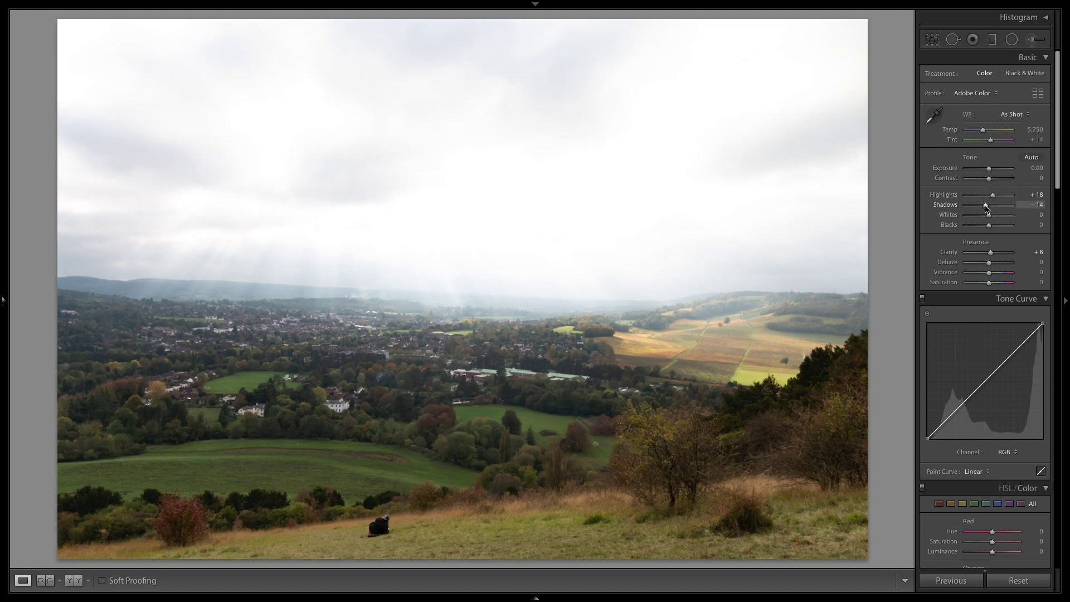
key(ctrl+z)
key(ctrl+z)
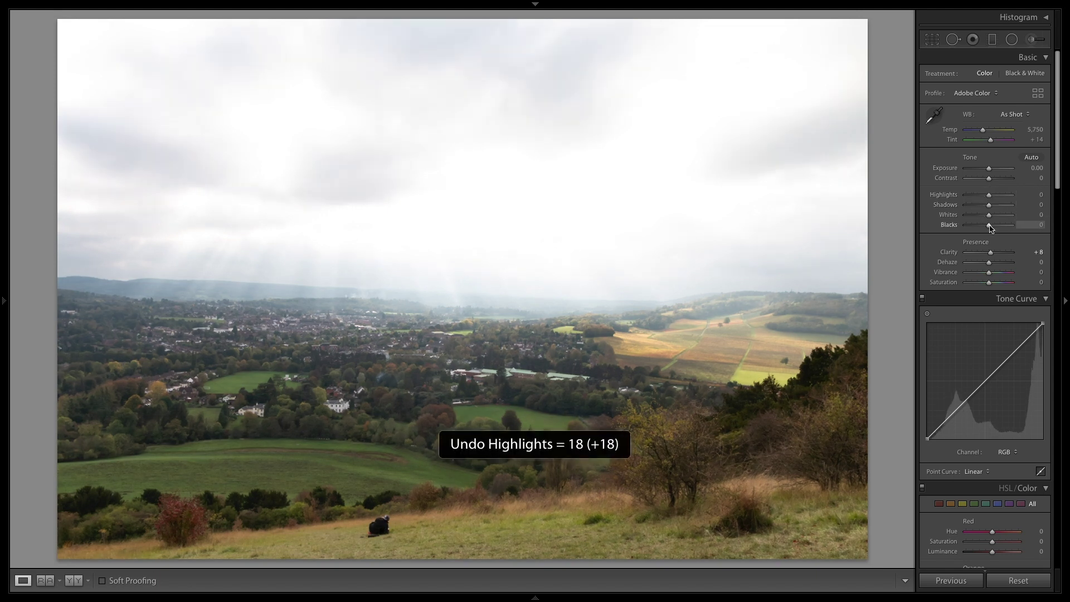
drag(989, 225, 984, 229)
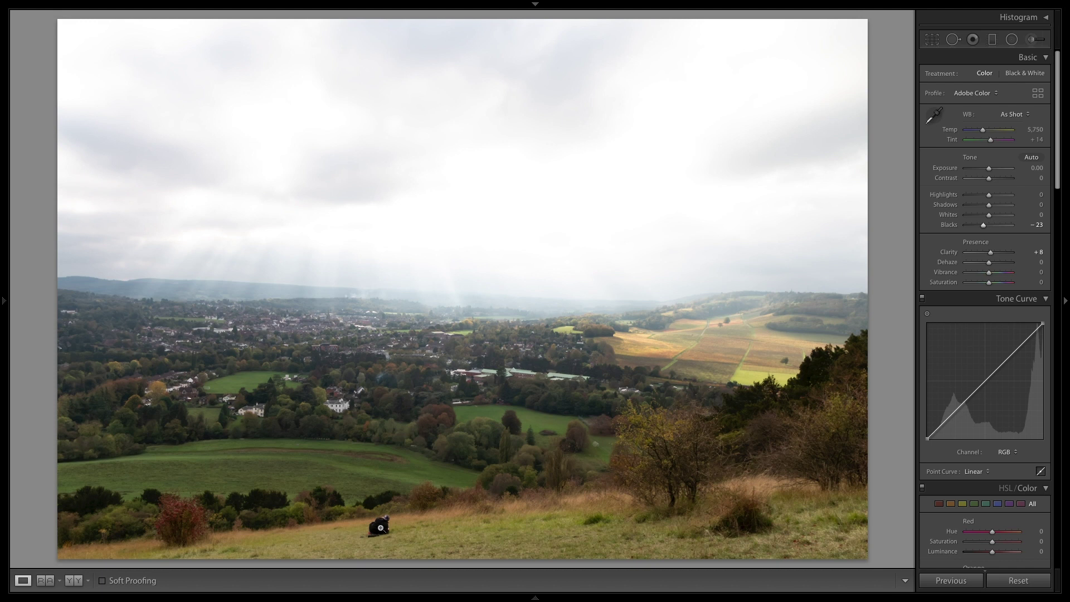
Zoom in on the seated figure and dark foliage to check shadows, then return to the full landscape.
click(381, 528)
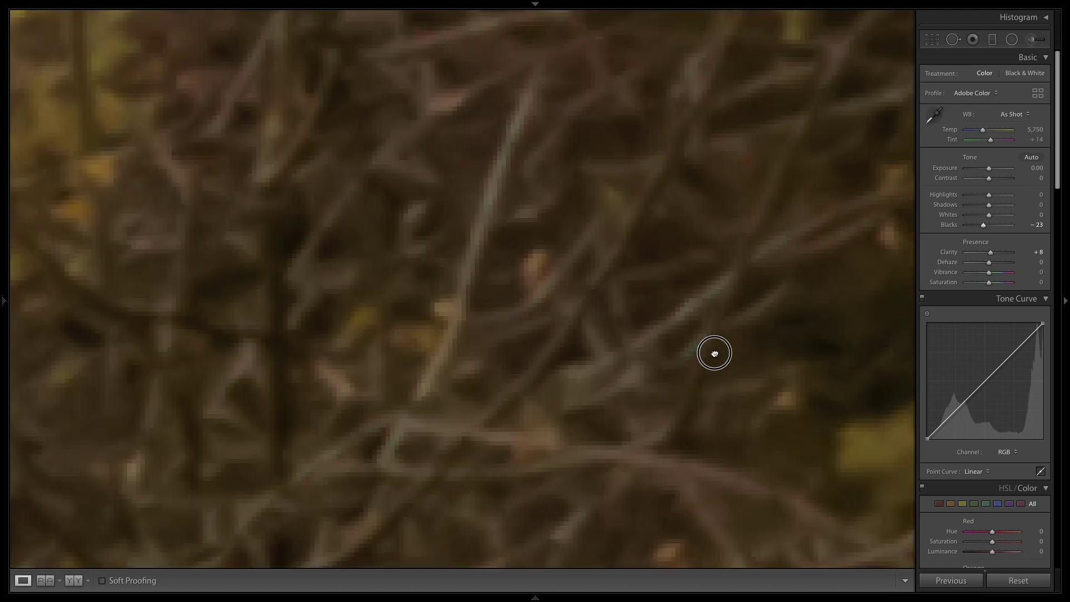
drag(752, 349, 337, 373)
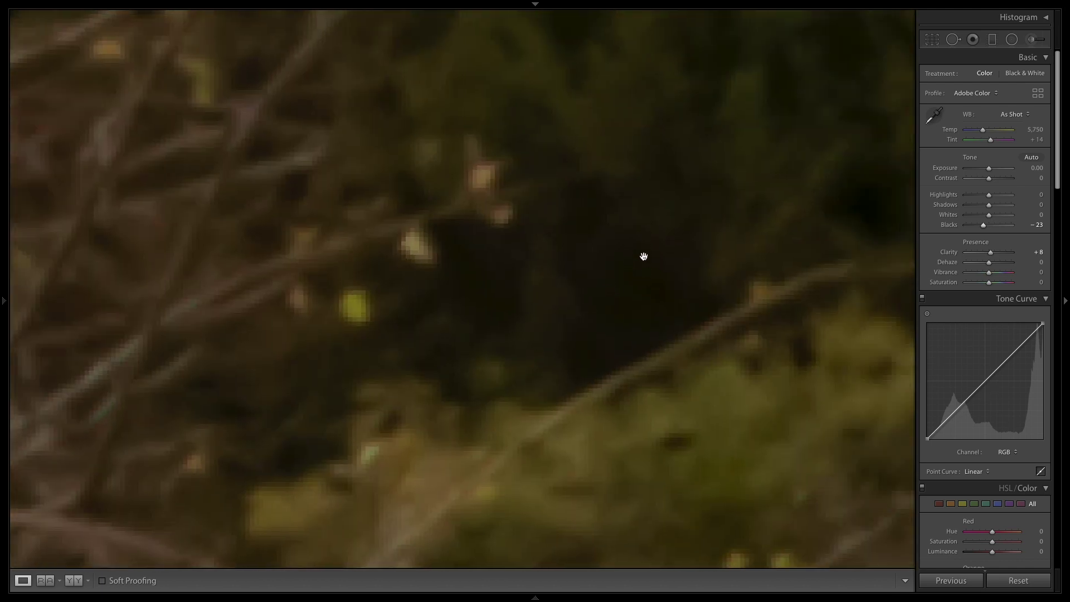
click(643, 256)
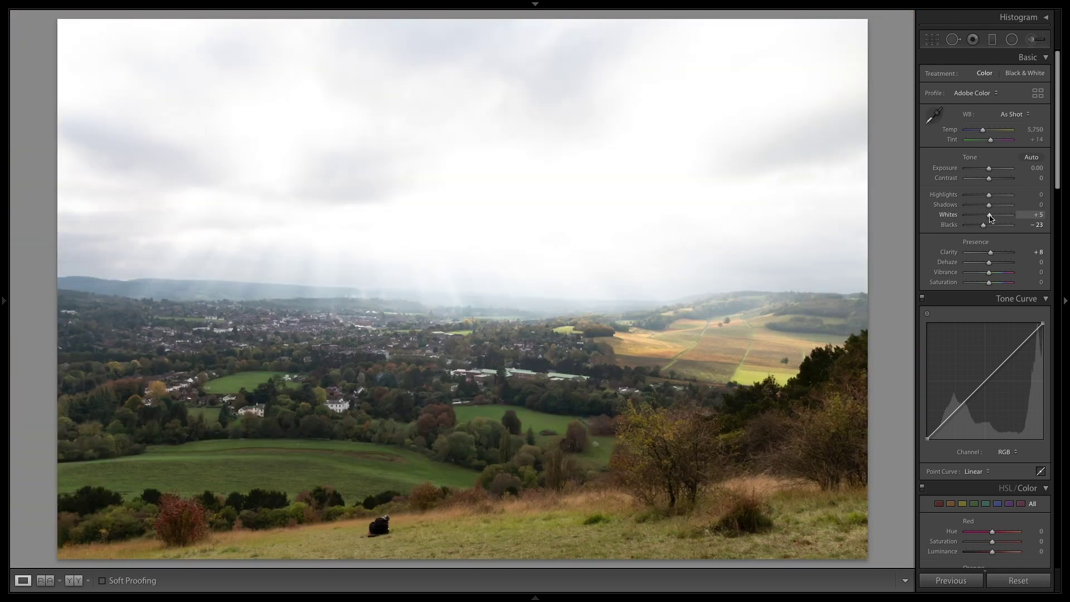
Set Highlights to -100 and Shadows to +18 with Whites back at 0 to recover cloud detail.
drag(990, 218, 990, 218)
drag(989, 204, 923, 195)
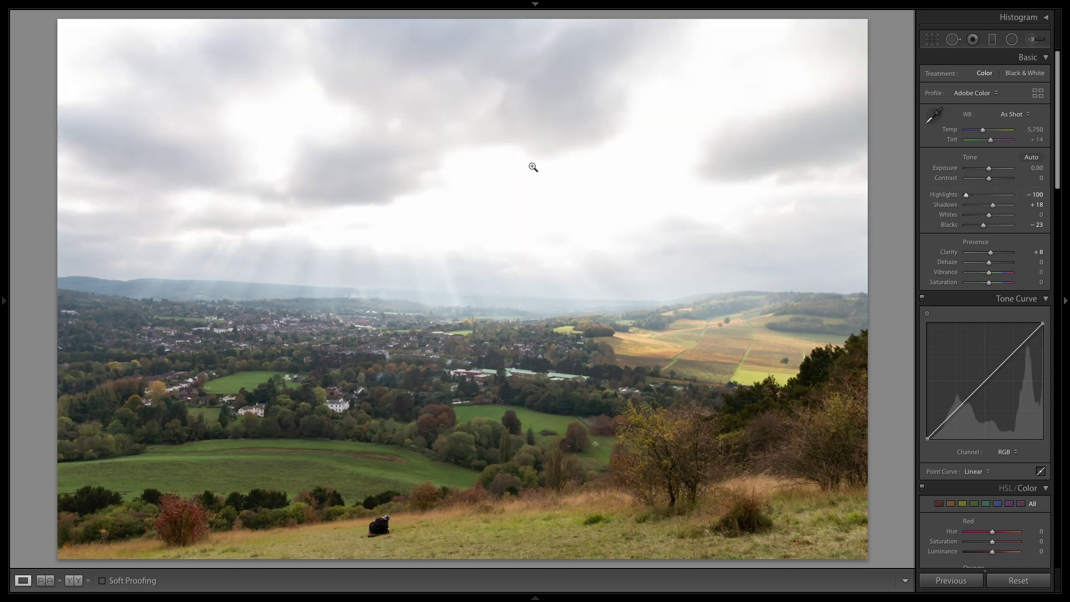